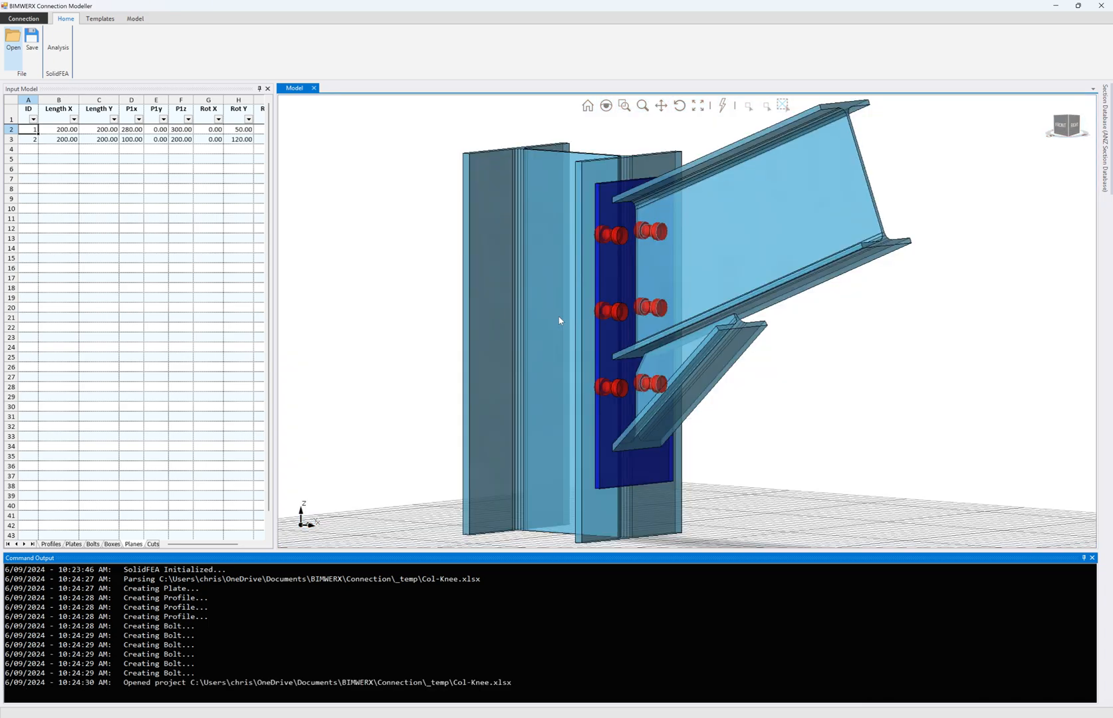
- Orbit the Col-Knee connection model and widen the input spreadsheet panel
{"action": "middle_click_drag", "start_coordinate": [559, 321], "coordinate": [594, 346]}
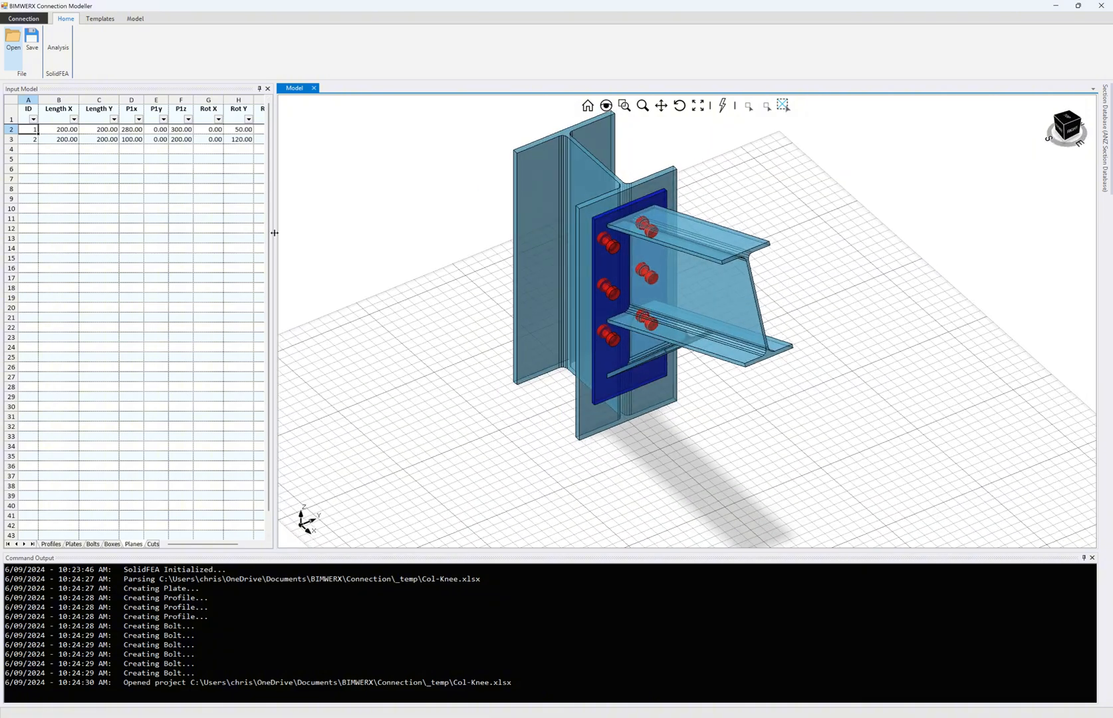
{"action": "left_click_drag", "start_coordinate": [274, 236], "coordinate": [382, 254]}
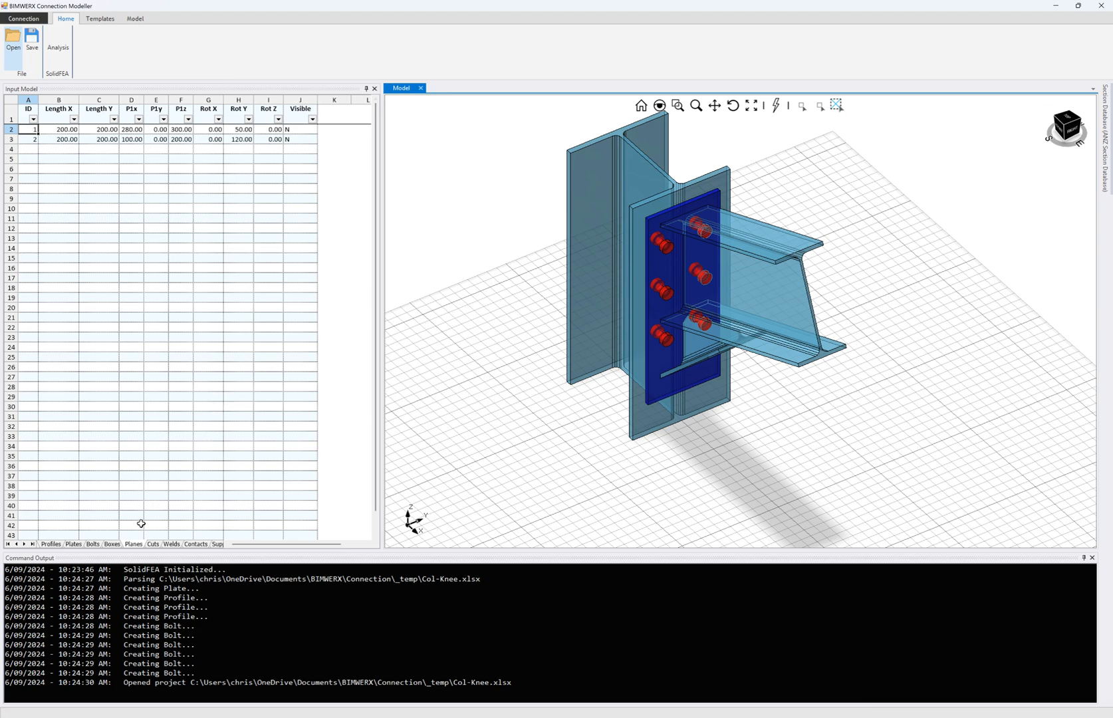
- Show the Profiles sheet and browse the section database's UB, UC, PFC and EA sections, then close it
{"action": "left_click", "coordinate": [57, 544]}
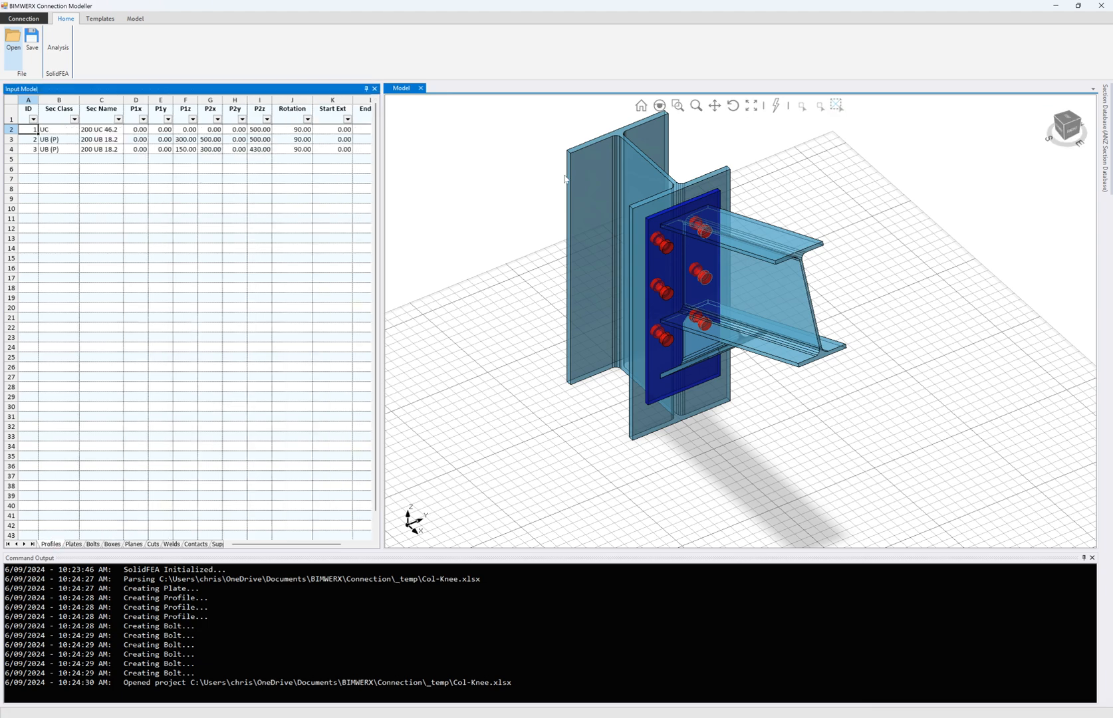
{"action": "left_click", "coordinate": [1104, 139]}
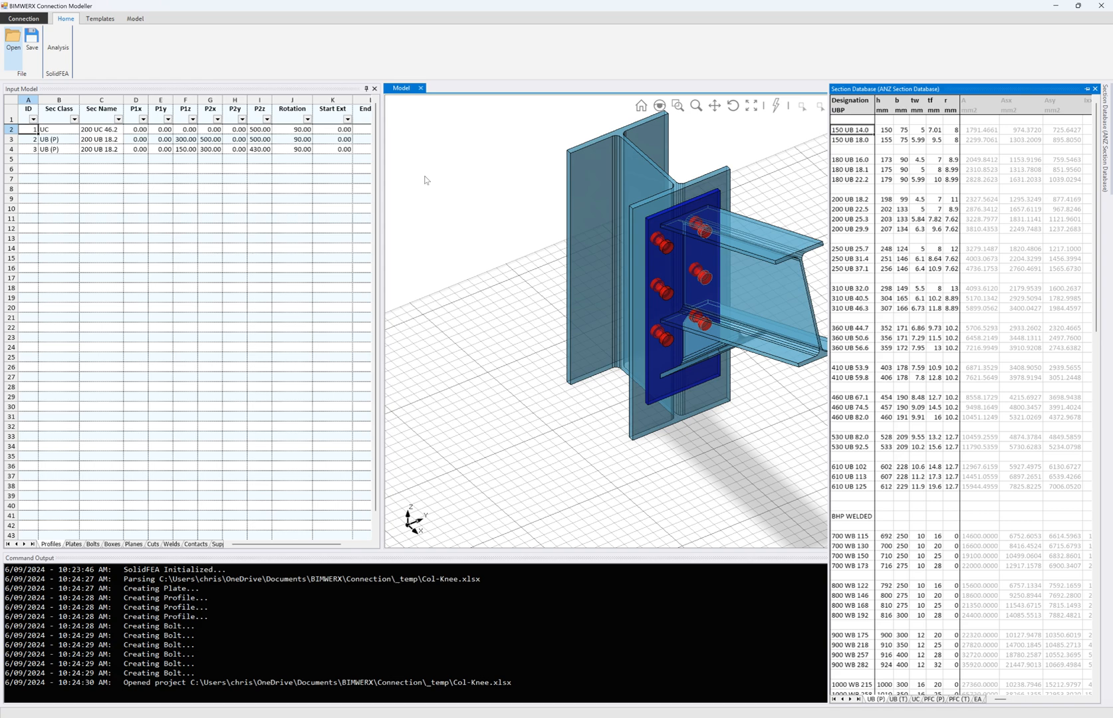
{"action": "left_click", "coordinate": [898, 699]}
{"action": "left_click", "coordinate": [919, 699]}
{"action": "left_click", "coordinate": [937, 699]}
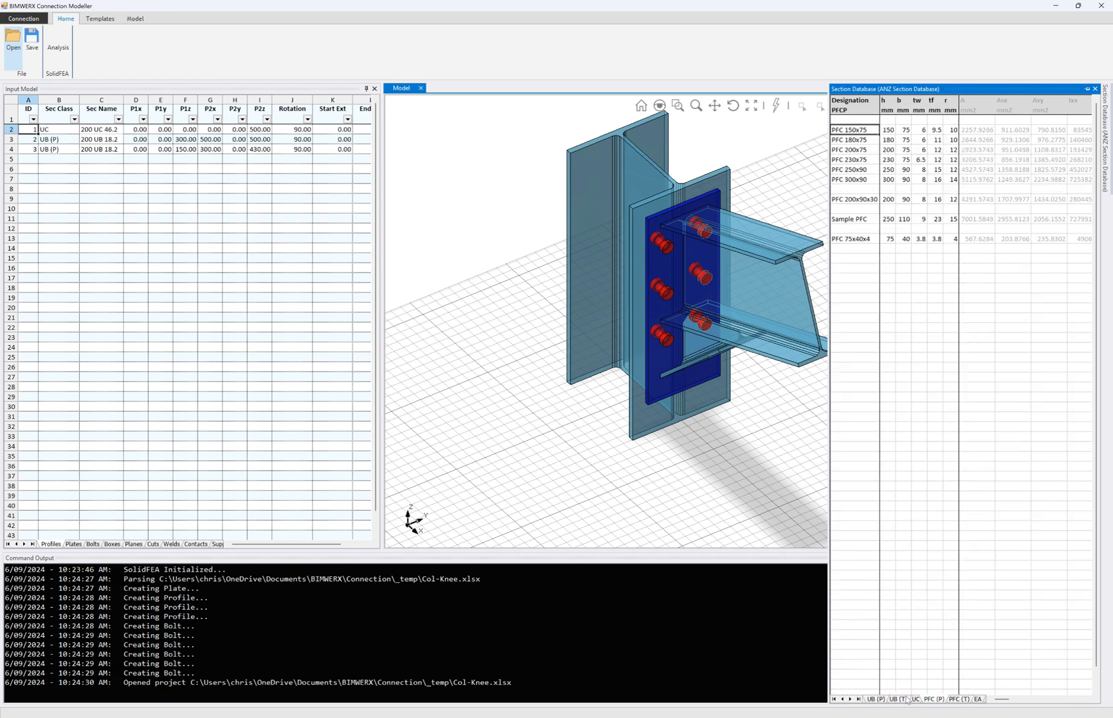
{"action": "left_click", "coordinate": [958, 700]}
{"action": "left_click", "coordinate": [977, 699]}
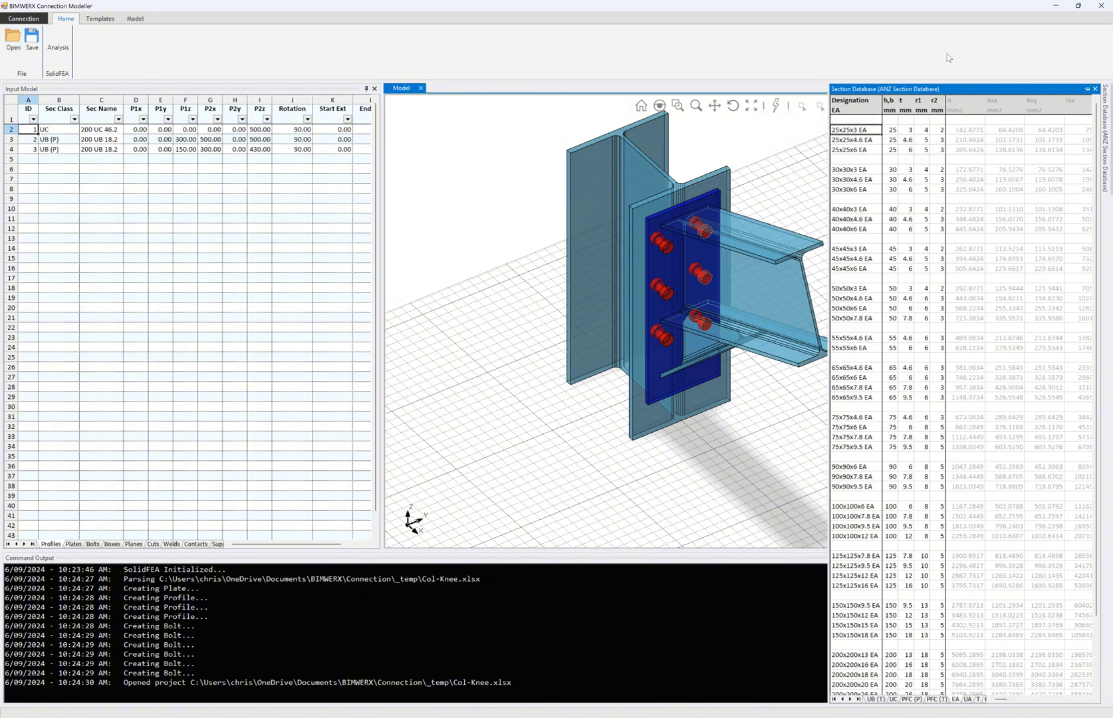
{"action": "left_click", "coordinate": [747, 133]}
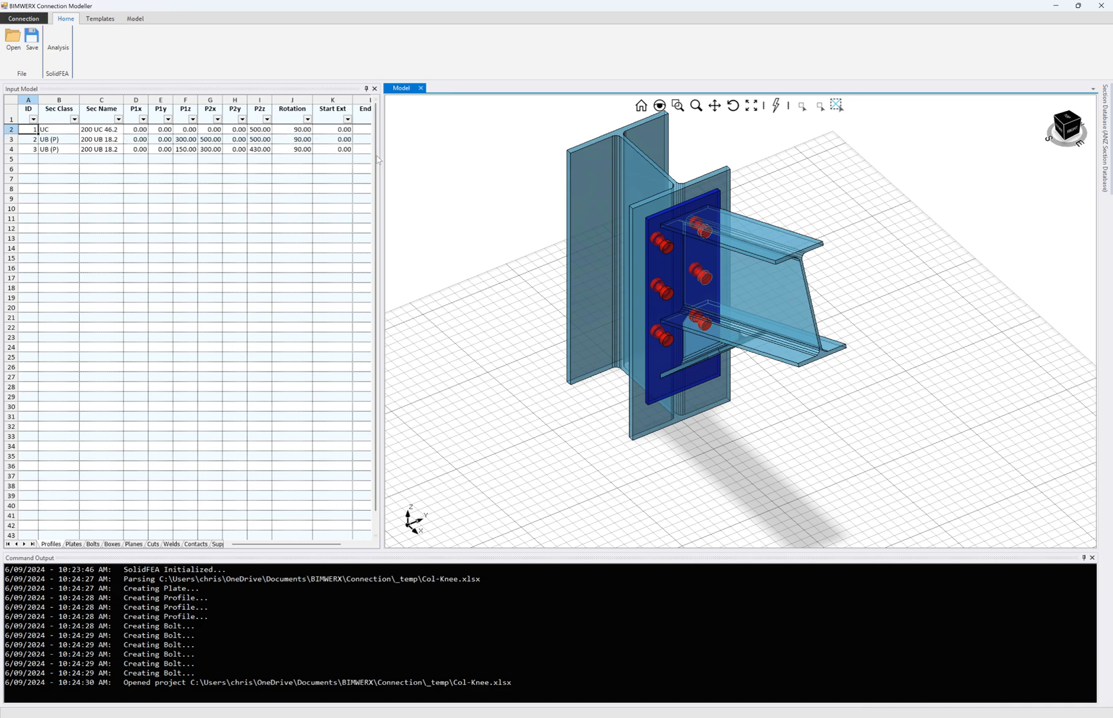
- Review the Plates, Bolts and Boxes sheets, then select cell J2 on the Planes sheet
{"action": "left_click_drag", "start_coordinate": [303, 546], "coordinate": [325, 548]}
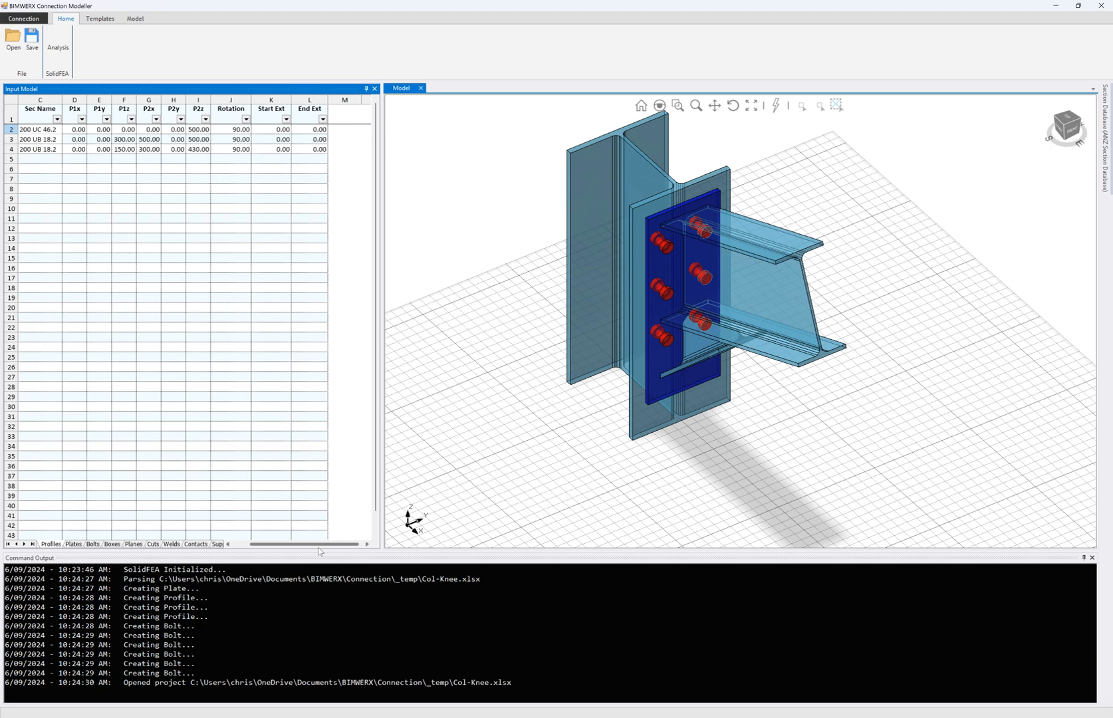
{"action": "left_click_drag", "start_coordinate": [315, 550], "coordinate": [298, 551]}
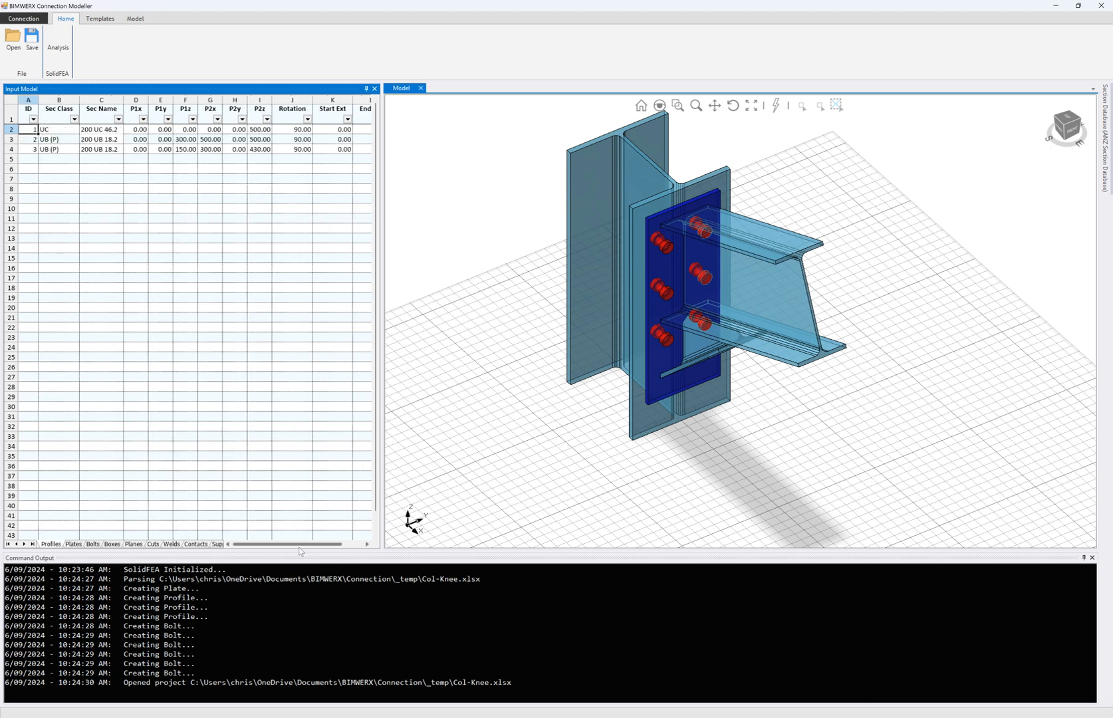
{"action": "left_click", "coordinate": [73, 544]}
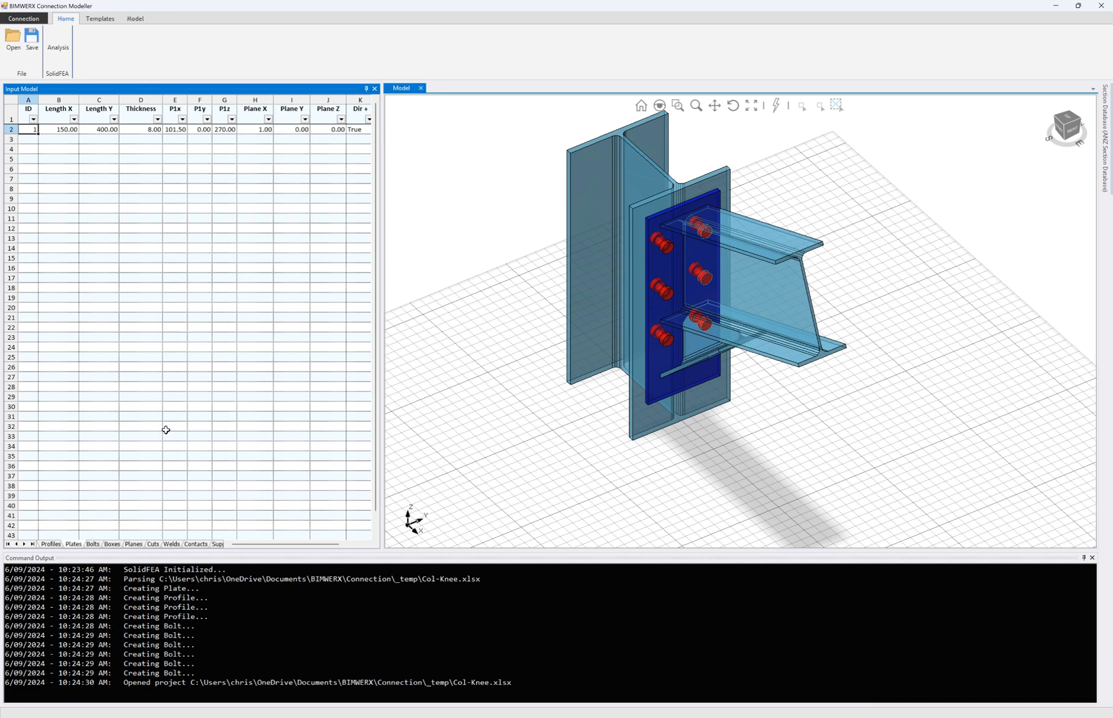
{"action": "left_click", "coordinate": [93, 544]}
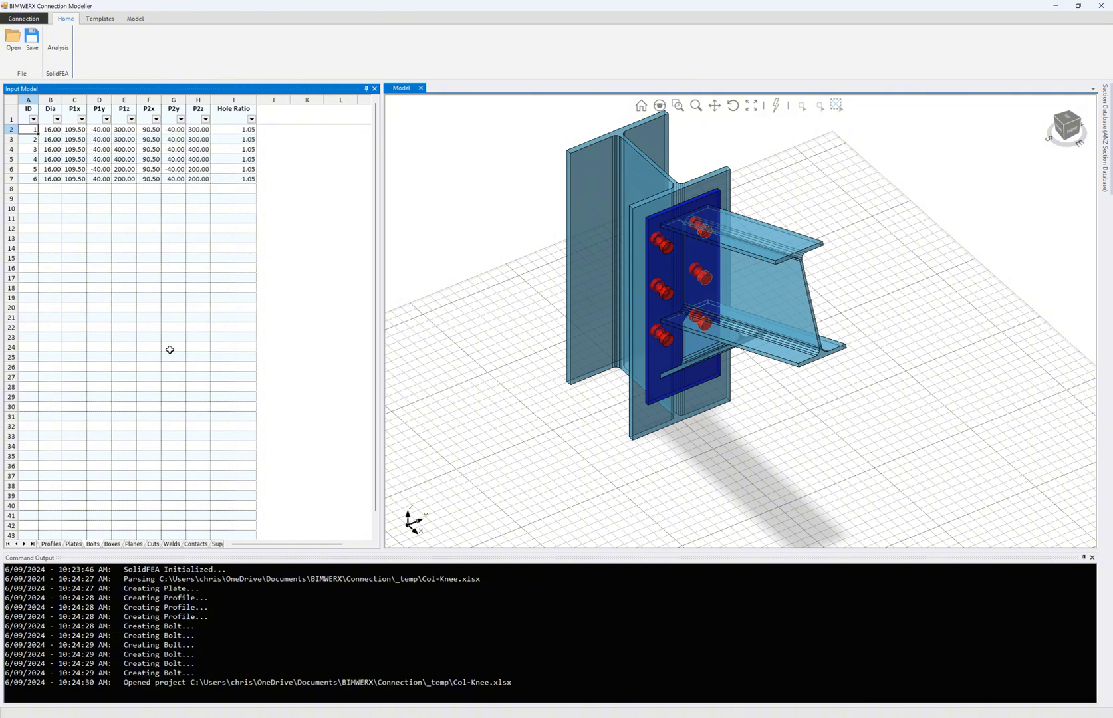
{"action": "left_click", "coordinate": [113, 544]}
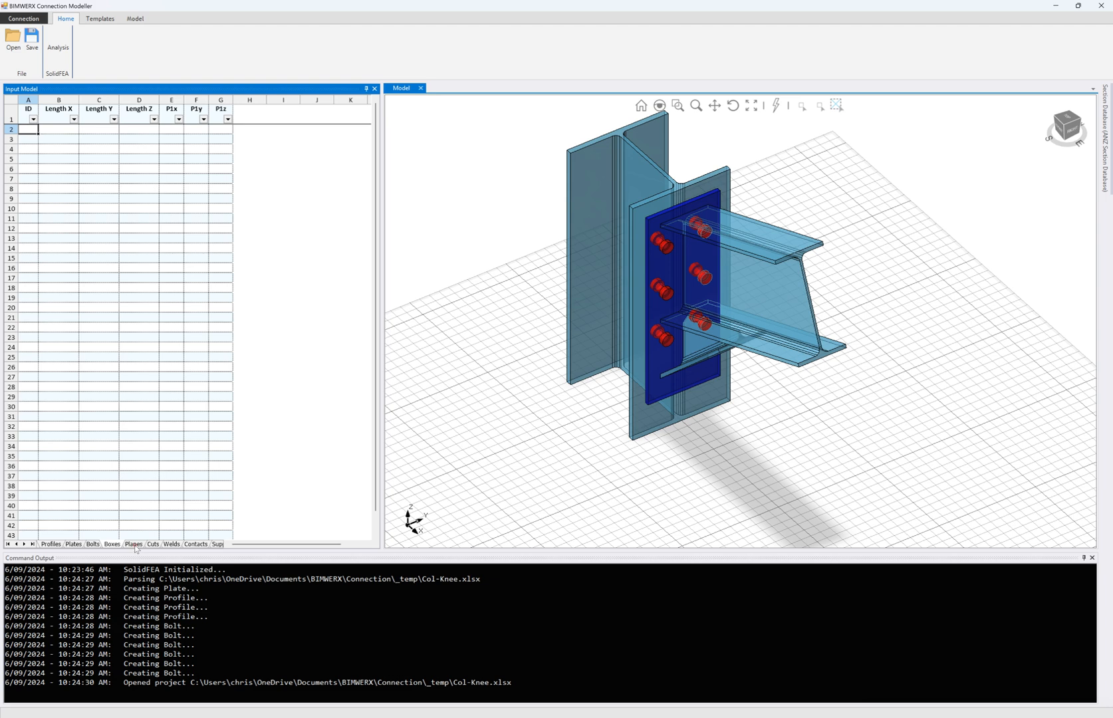
{"action": "left_click", "coordinate": [133, 544]}
{"action": "left_click", "coordinate": [299, 129]}
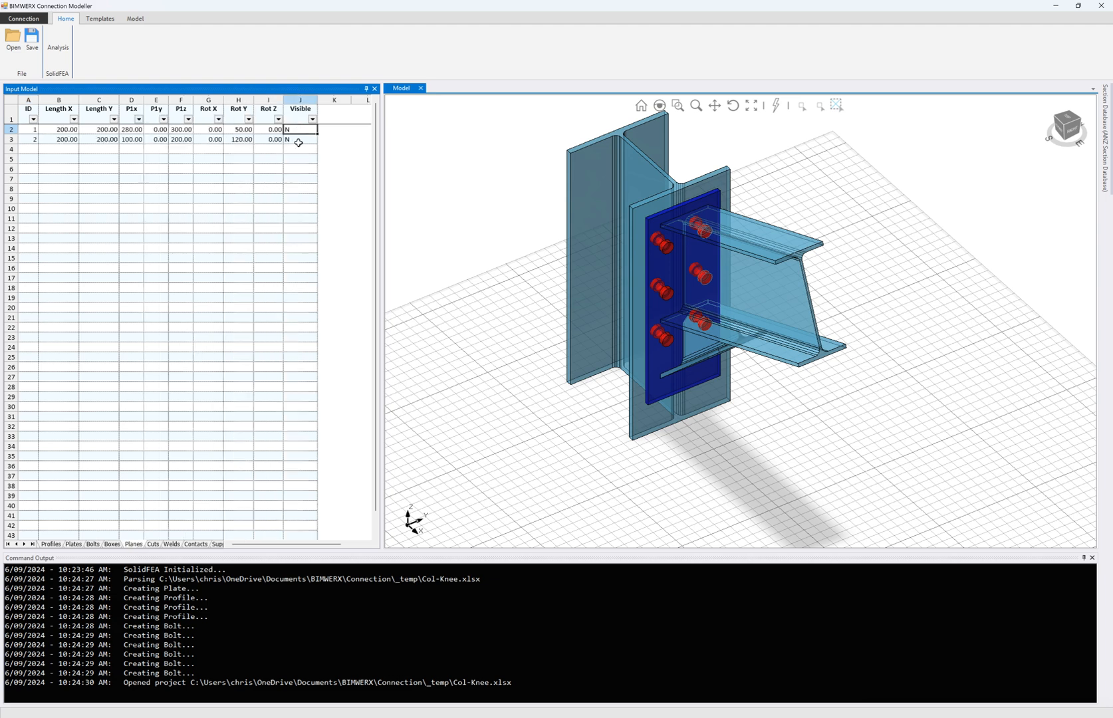
- Set both cutting planes visible (J2:J3 = Y) and view them from a low front angle
{"action": "type", "text": "Y"}
{"action": "key", "text": "Return"}
{"action": "type", "text": "Y"}
{"action": "key", "text": "Return"}
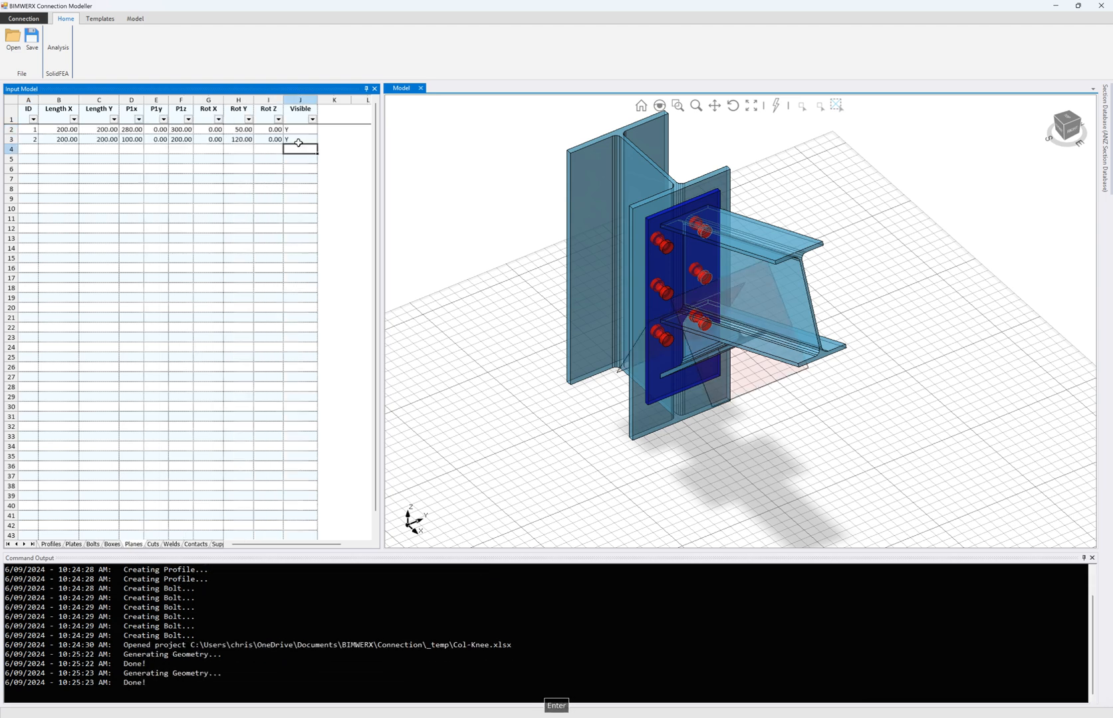
{"action": "middle_click_drag", "start_coordinate": [691, 300], "coordinate": [707, 263]}
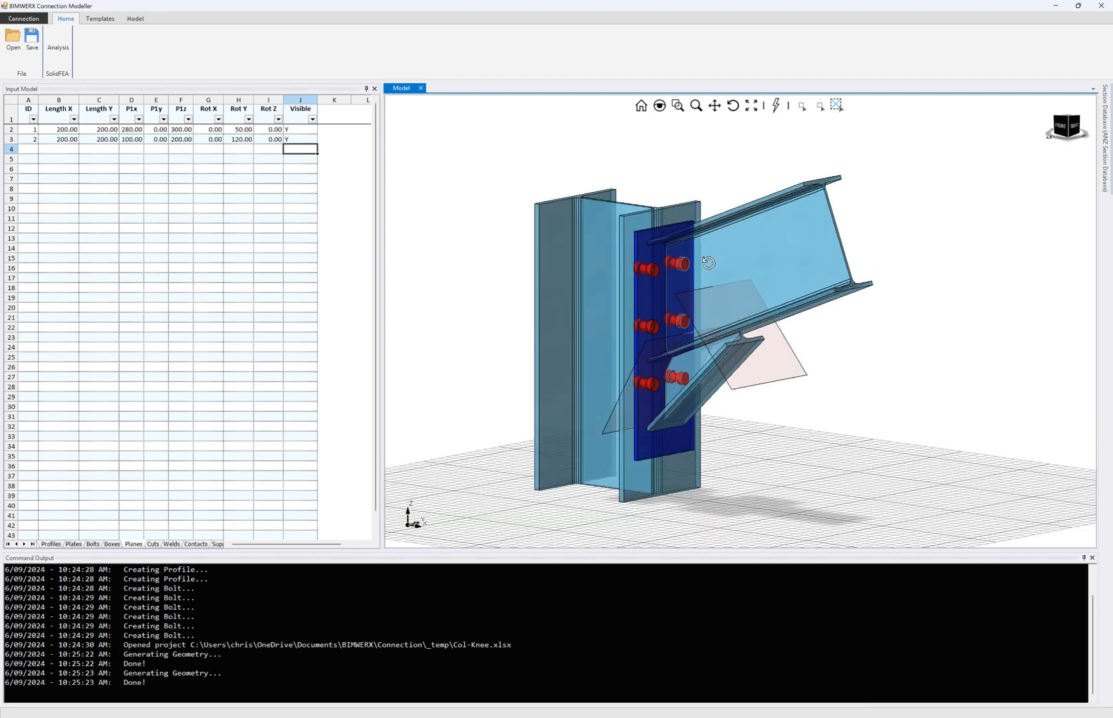
- Set the planes' Visible values back to N and show the Cuts sheet
{"action": "left_click", "coordinate": [302, 131]}
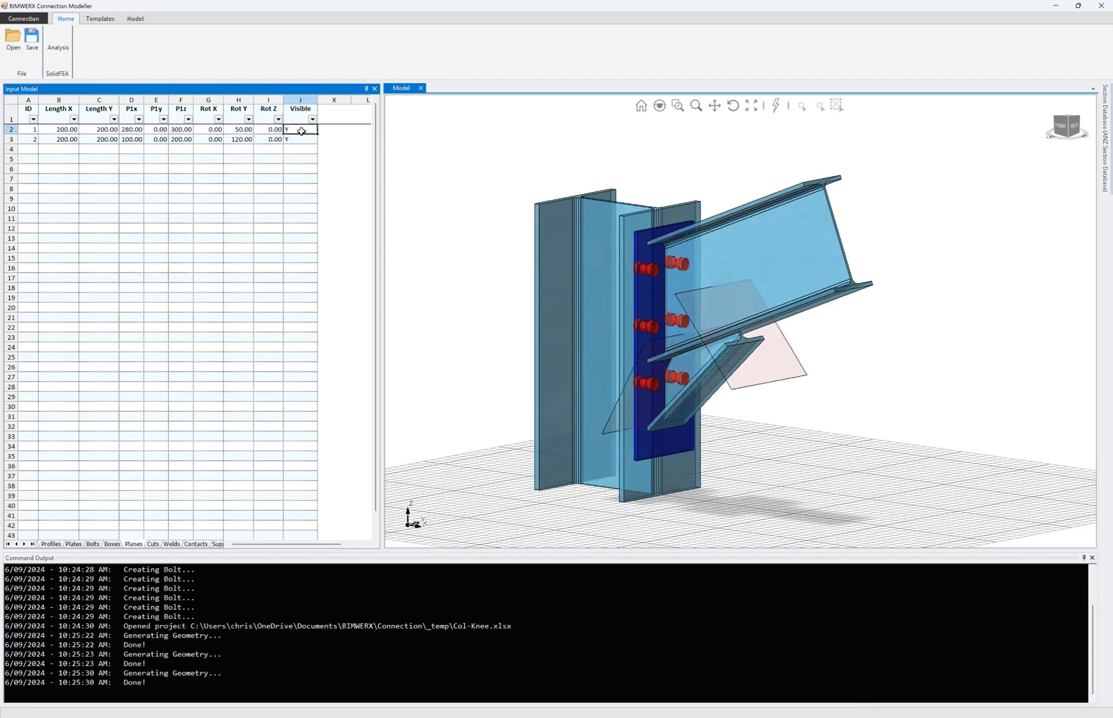
{"action": "type", "text": "N"}
{"action": "key", "text": "Return"}
{"action": "type", "text": "N"}
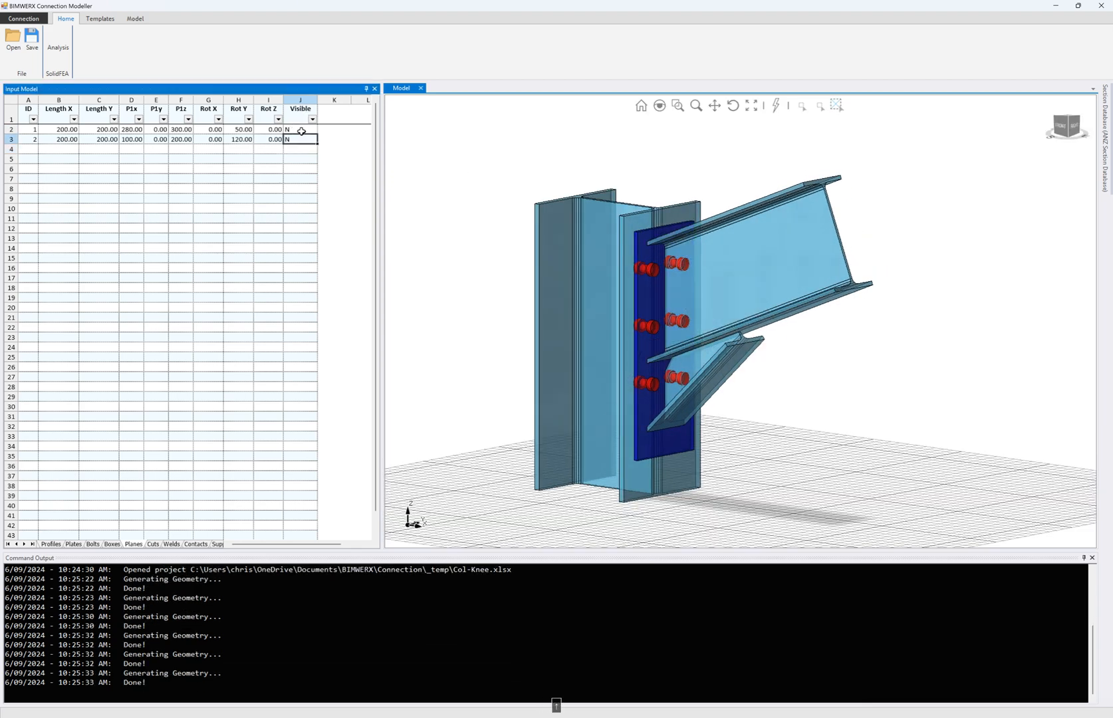
{"action": "left_click", "coordinate": [153, 544]}
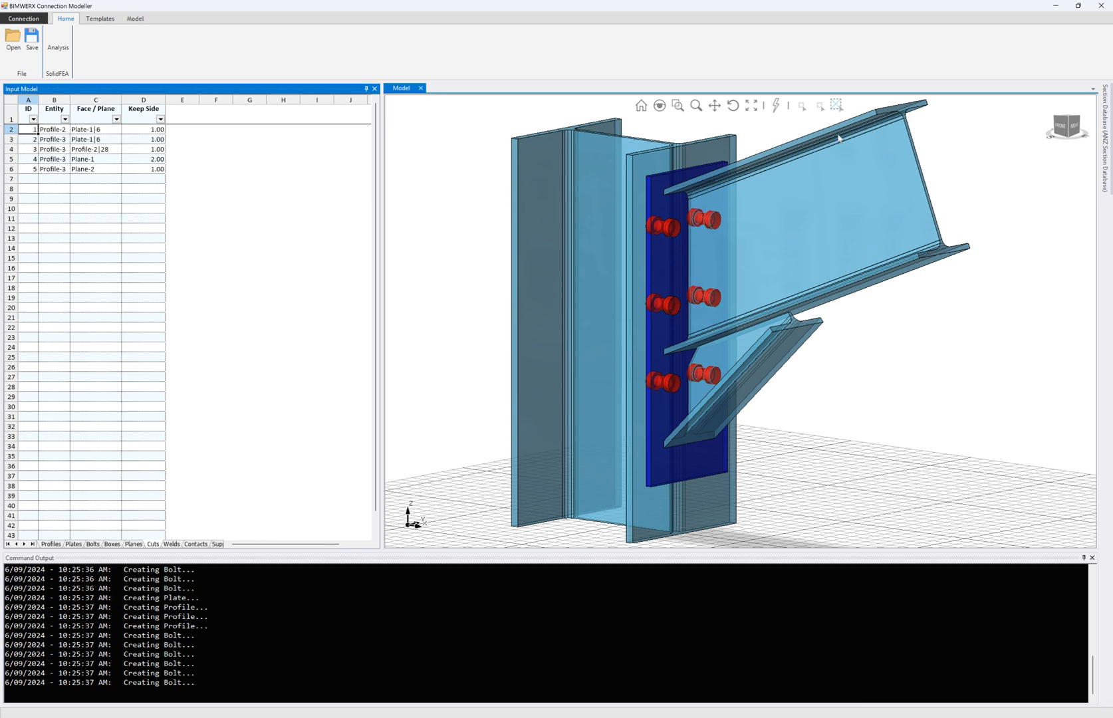
{"action": "left_click", "coordinate": [821, 107]}
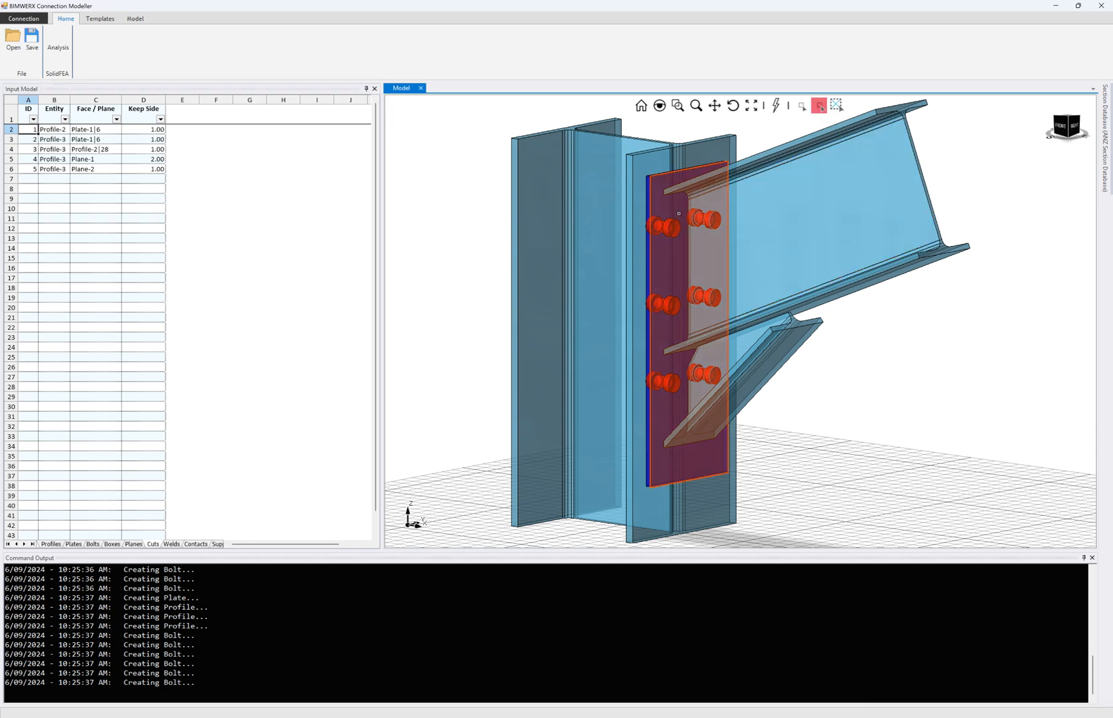
{"action": "left_click", "coordinate": [678, 213]}
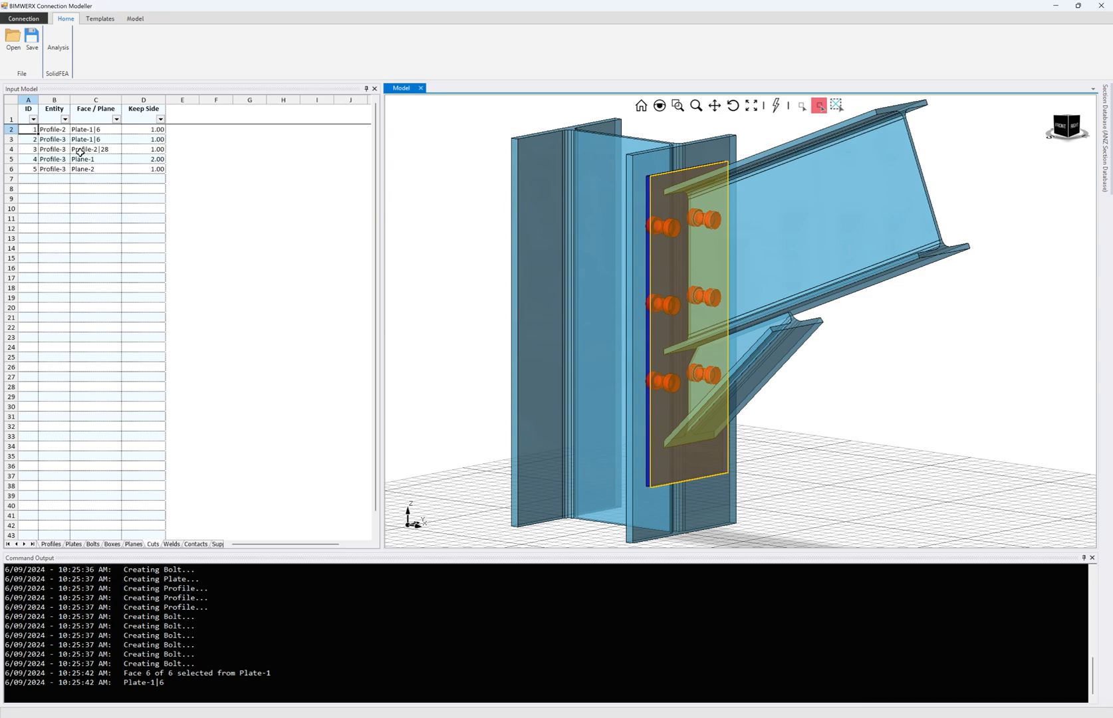
{"action": "left_click", "coordinate": [821, 105]}
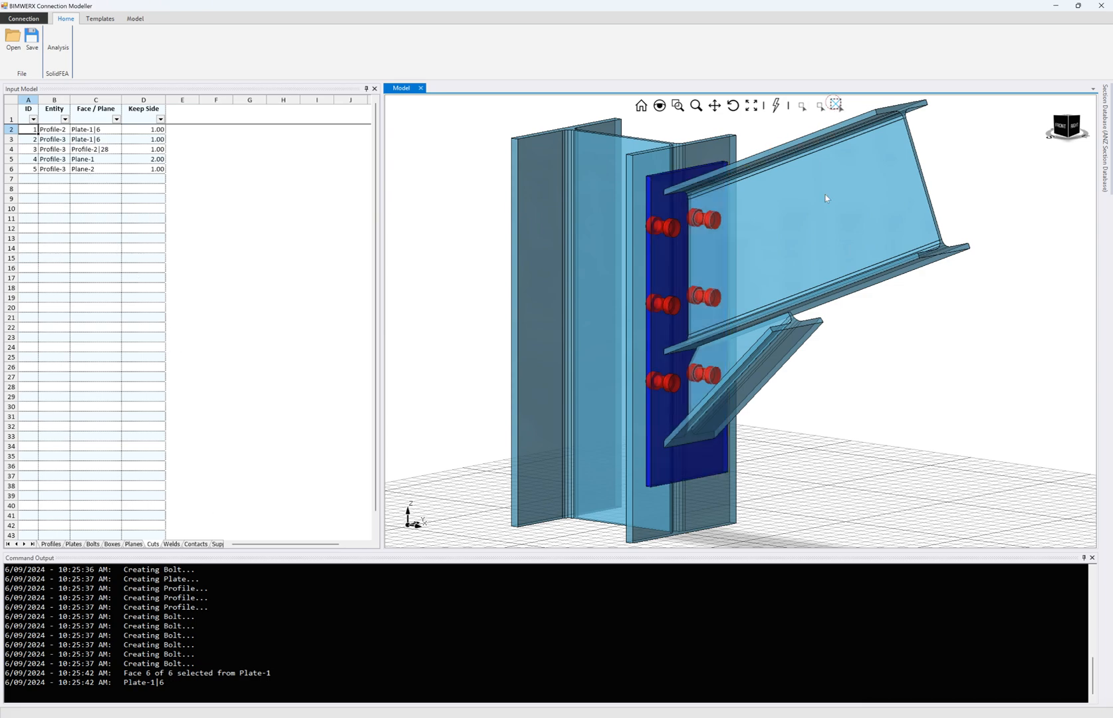
{"action": "scroll", "coordinate": [790, 382], "scroll_direction": "down", "scroll_amount": 3}
{"action": "mouse_move", "coordinate": [815, 367]}
{"action": "middle_mouse_down"}
{"action": "mouse_move", "coordinate": [791, 359]}
{"action": "mouse_move", "coordinate": [804, 363]}
{"action": "middle_mouse_up"}
{"action": "scroll", "coordinate": [787, 294], "scroll_direction": "up", "scroll_amount": 3}
{"action": "left_click", "coordinate": [802, 105]}
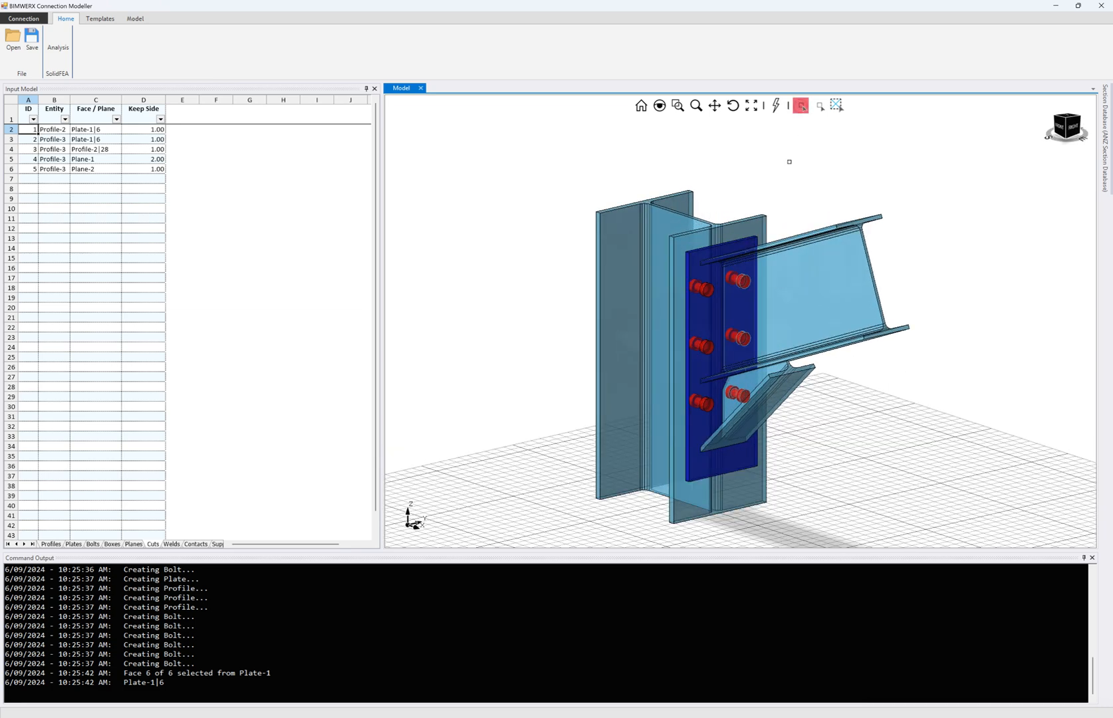
{"action": "left_click", "coordinate": [798, 260]}
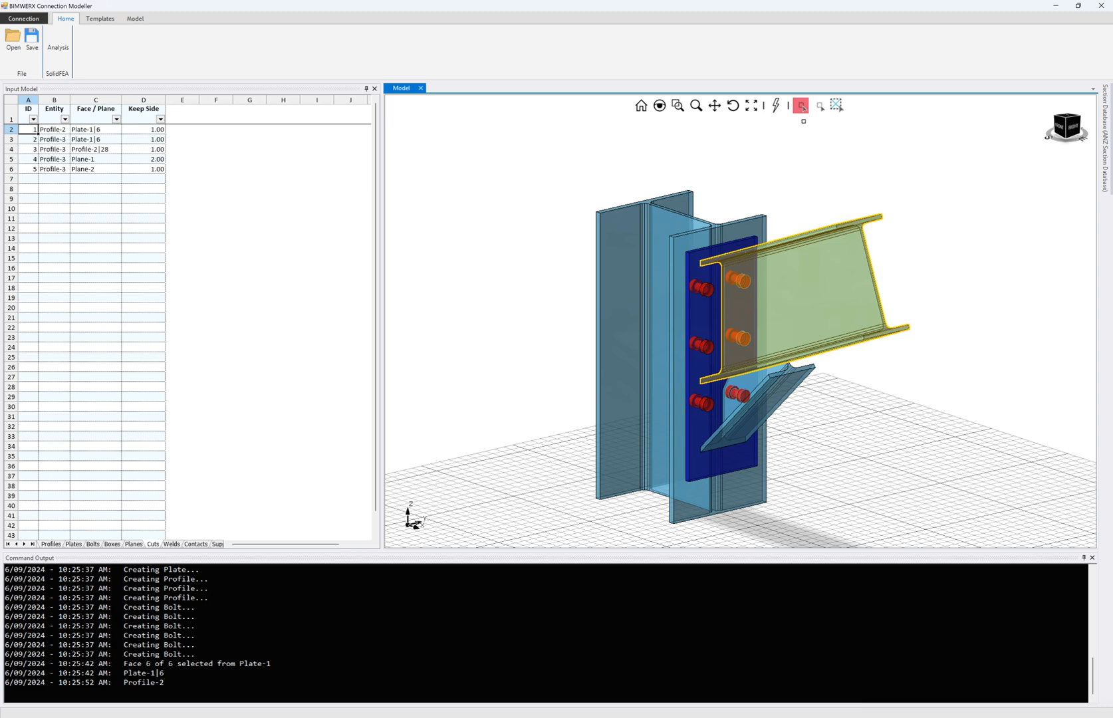
{"action": "left_click", "coordinate": [836, 105]}
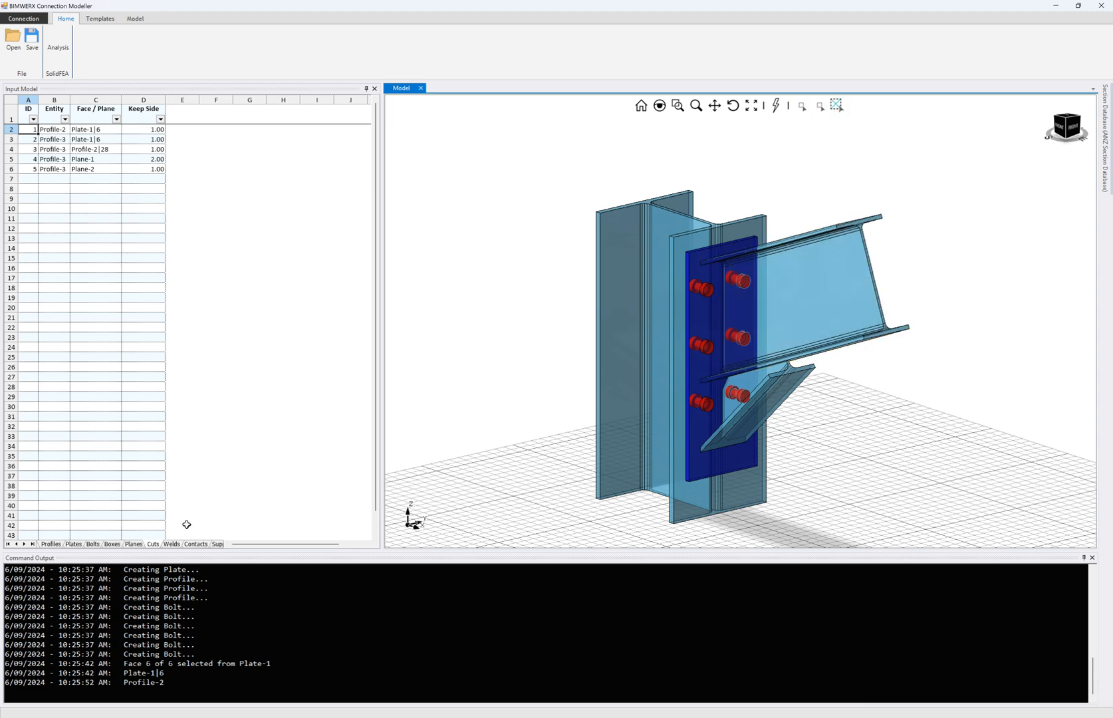
{"action": "left_click", "coordinate": [196, 544]}
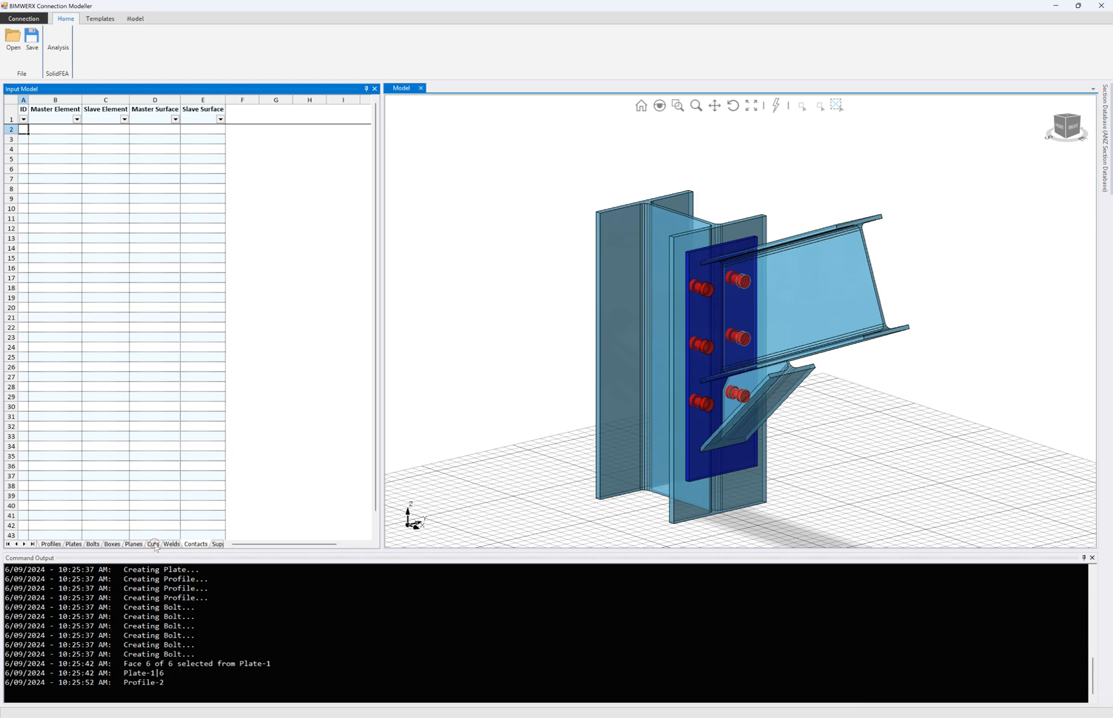
{"action": "left_click", "coordinate": [153, 544]}
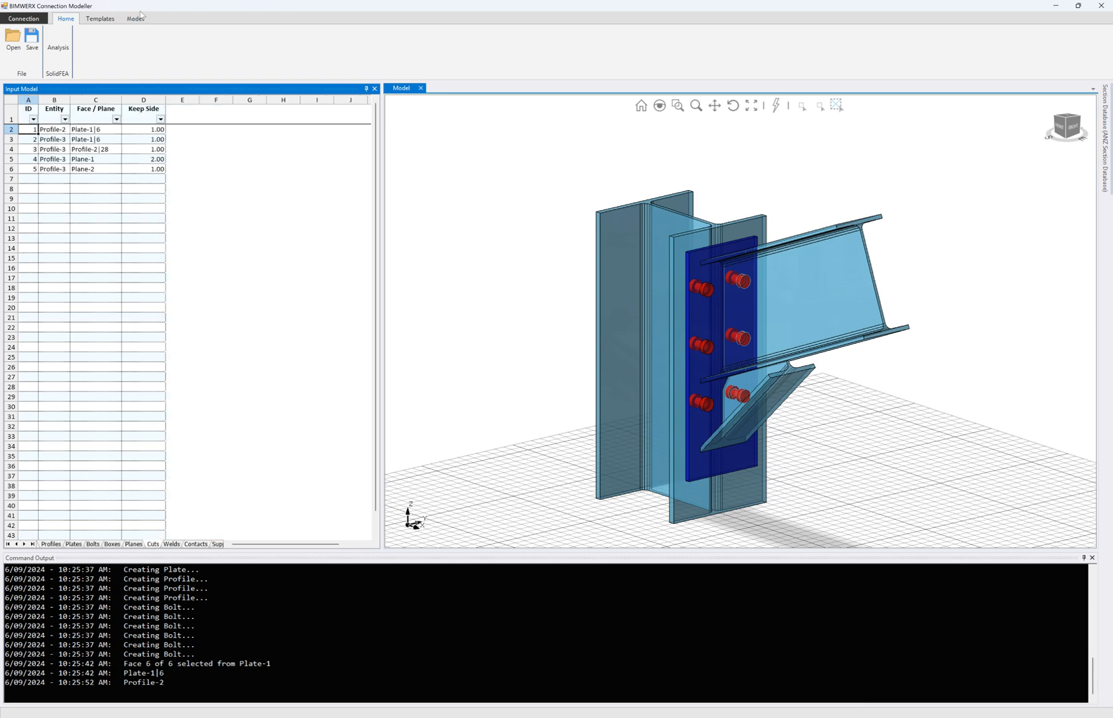
- Process the connection interfaces and bolt holes, then generate the hex mesh in SolidFEA
{"action": "left_click", "coordinate": [137, 18]}
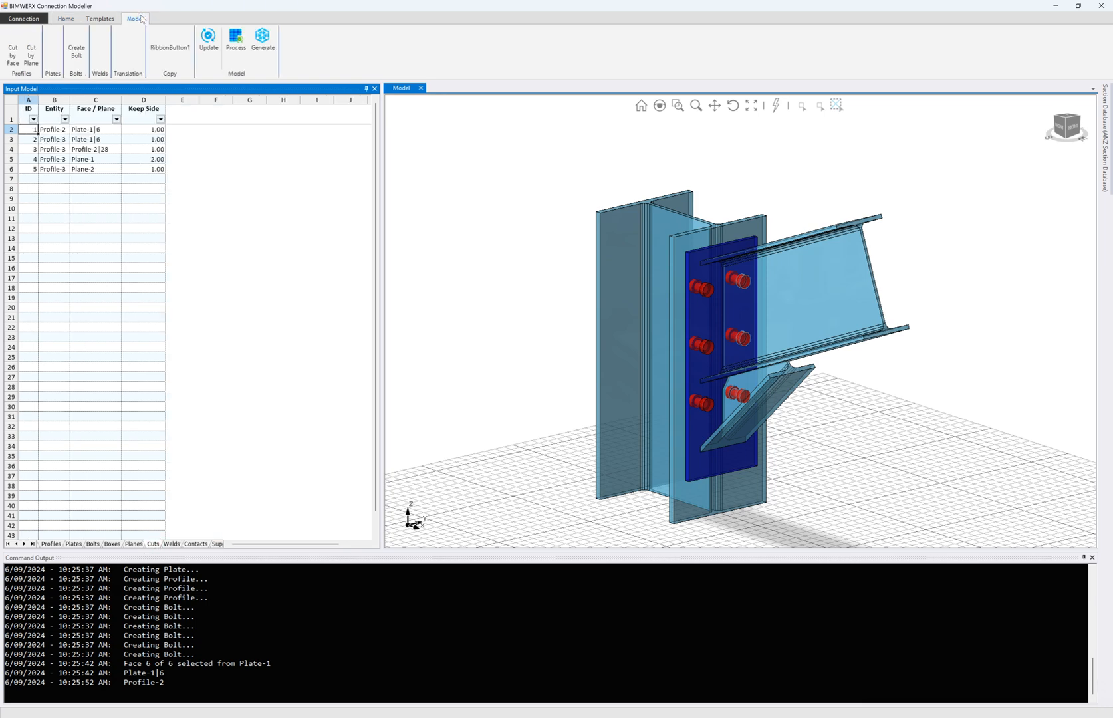
{"action": "left_click", "coordinate": [232, 60]}
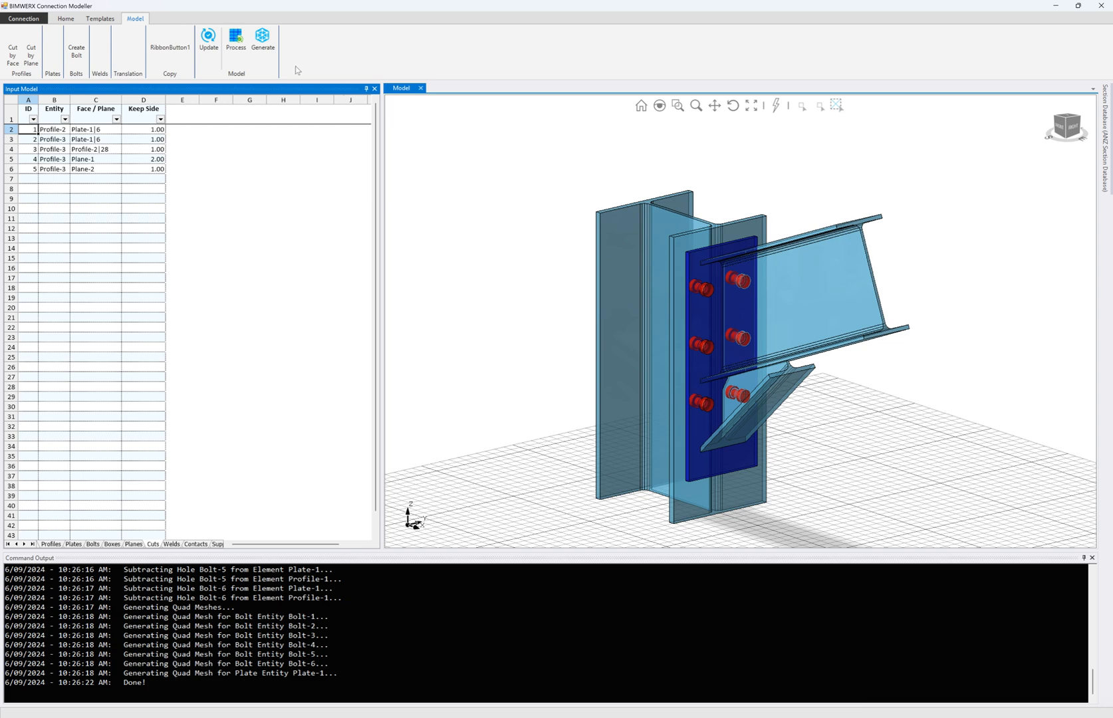
{"action": "left_click", "coordinate": [261, 40]}
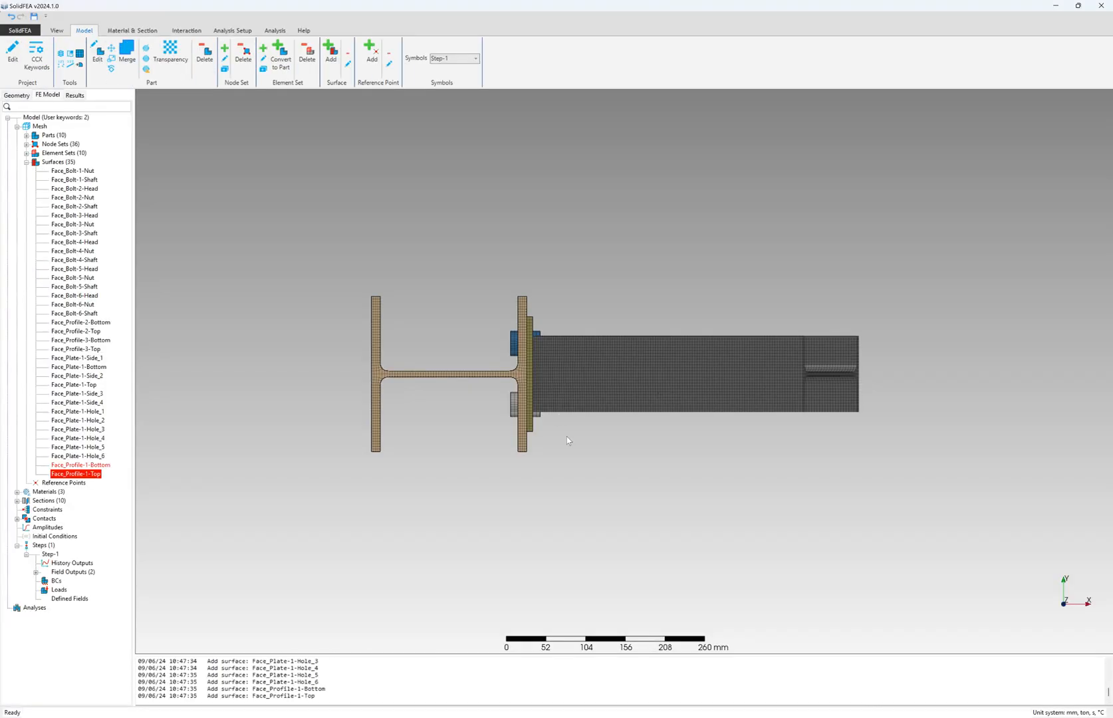
- Give plate parts Solid_part-9 and Solid_part-10 Semi-transparent (128) transparency
{"action": "left_click_drag", "start_coordinate": [566, 440], "coordinate": [537, 316]}
{"action": "scroll", "coordinate": [537, 286], "scroll_direction": "up", "scroll_amount": 5}
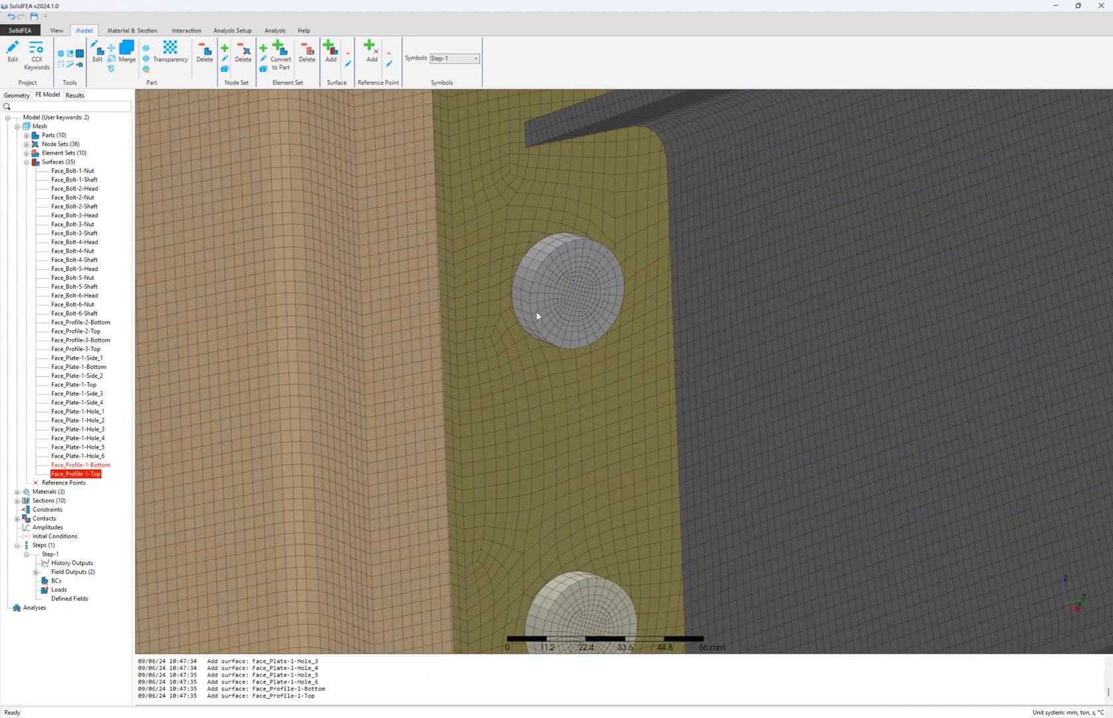
{"action": "right_click", "coordinate": [486, 282]}
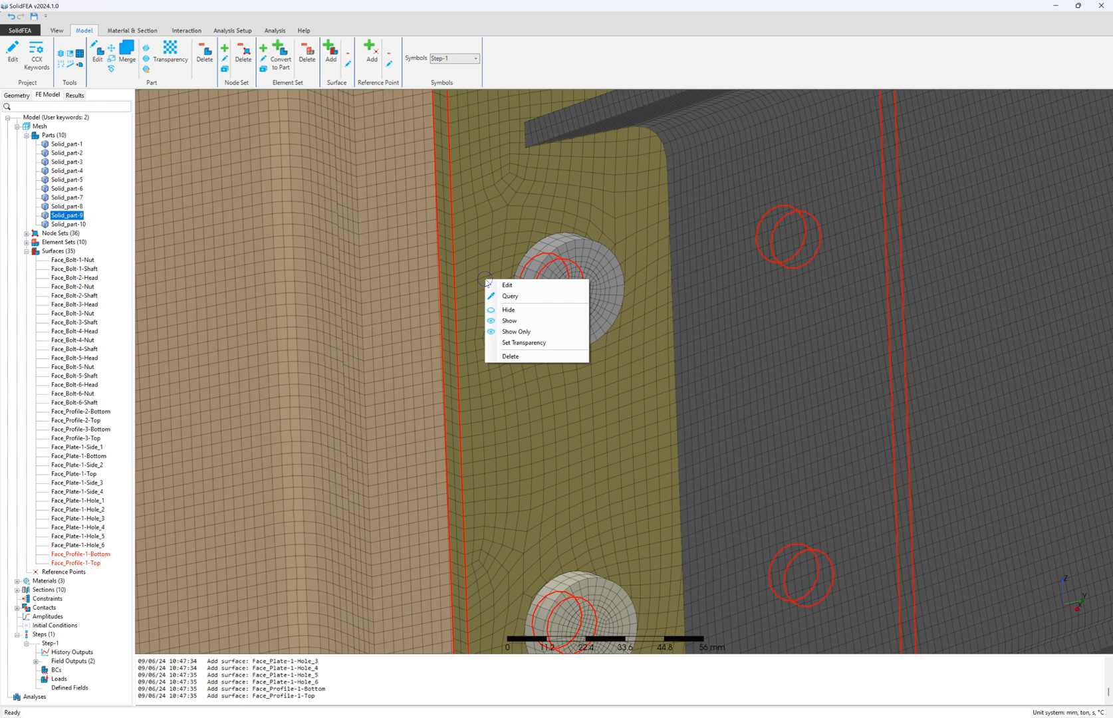
{"action": "left_click", "coordinate": [525, 346]}
{"action": "left_click", "coordinate": [282, 232]}
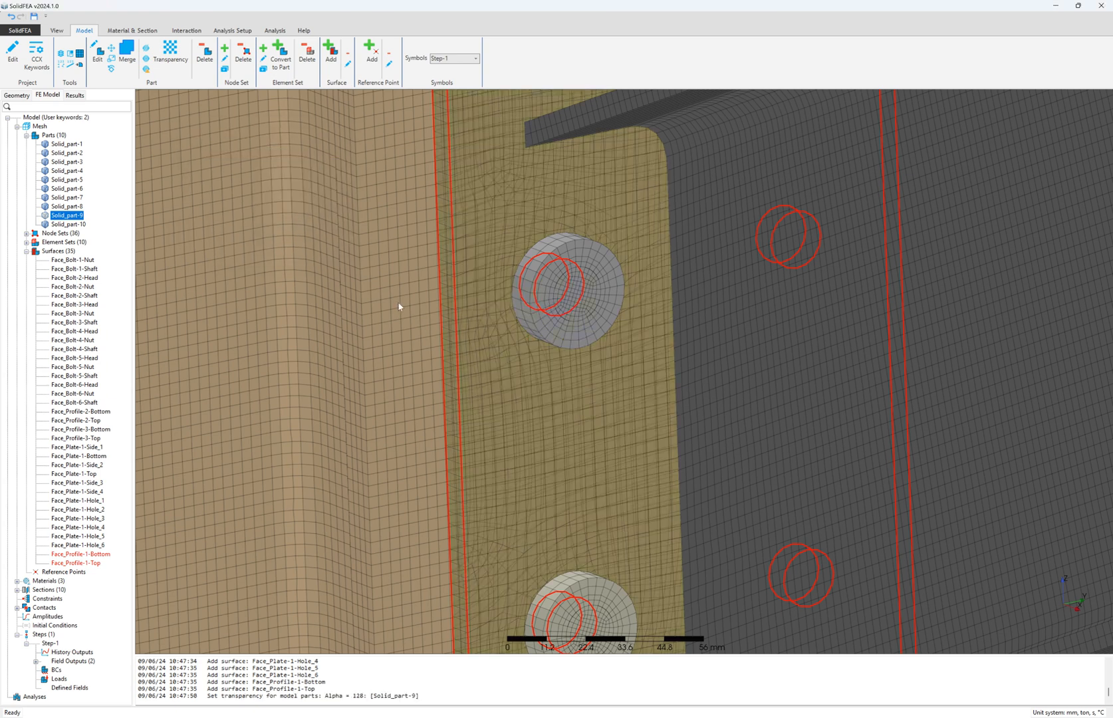
{"action": "right_click", "coordinate": [402, 308]}
{"action": "left_click", "coordinate": [438, 368]}
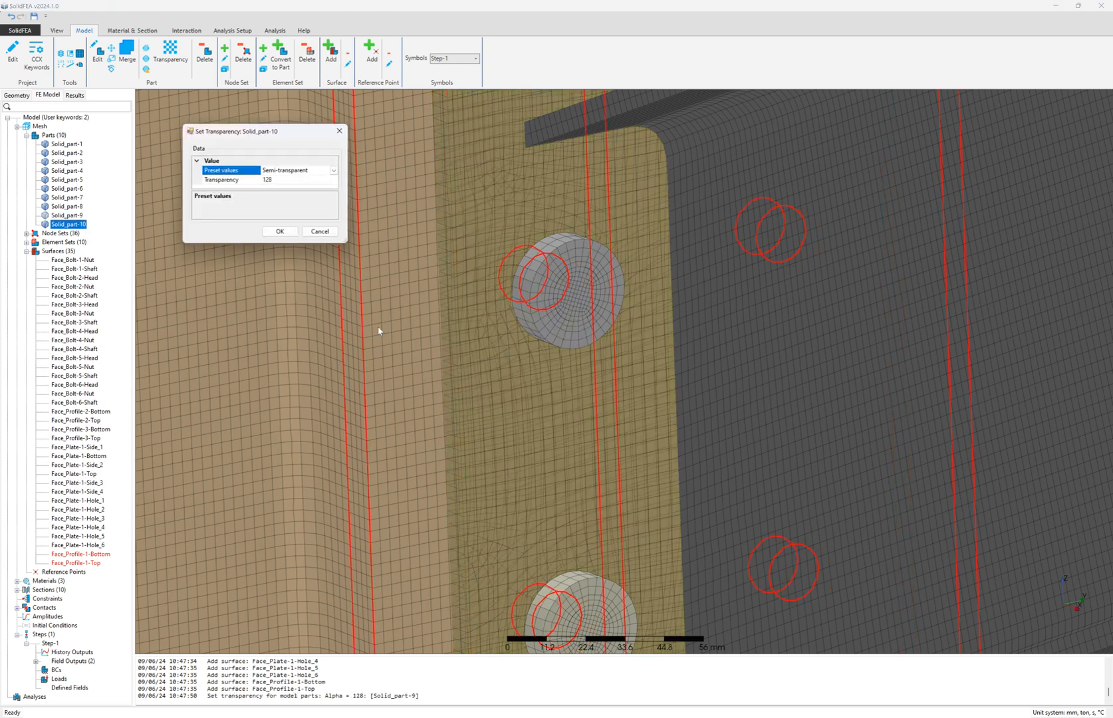
{"action": "left_click", "coordinate": [282, 231]}
{"action": "scroll", "coordinate": [552, 389], "scroll_direction": "down", "scroll_amount": 5}
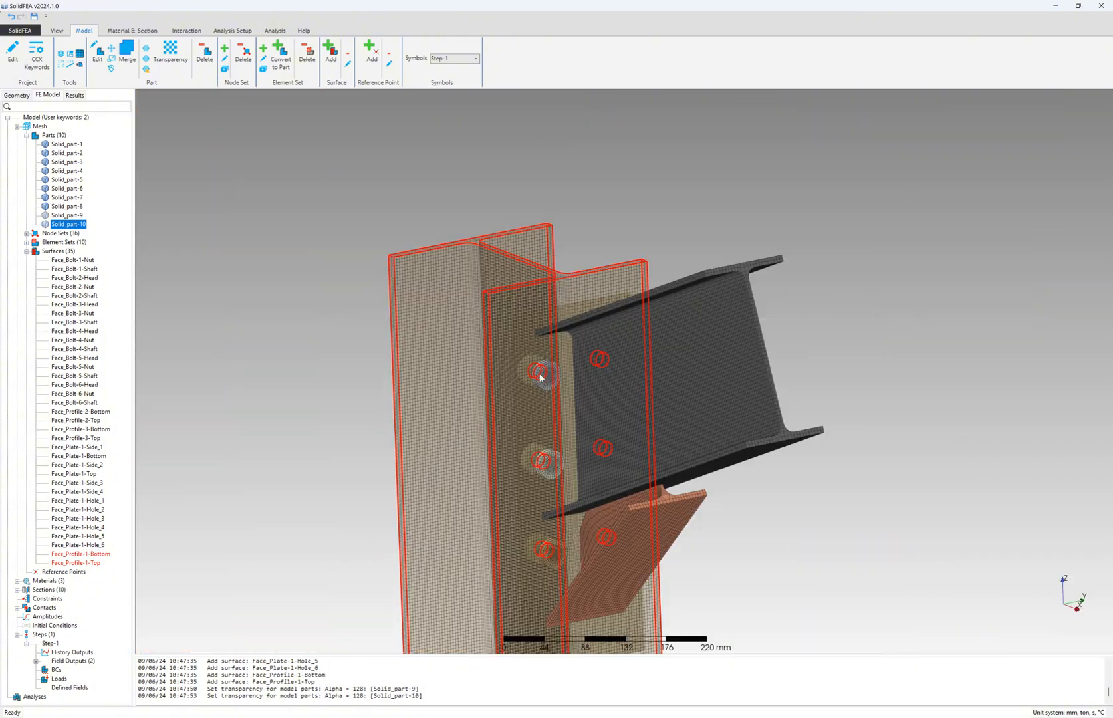
{"action": "left_click", "coordinate": [577, 230]}
{"action": "scroll", "coordinate": [576, 354], "scroll_direction": "up", "scroll_amount": 5}
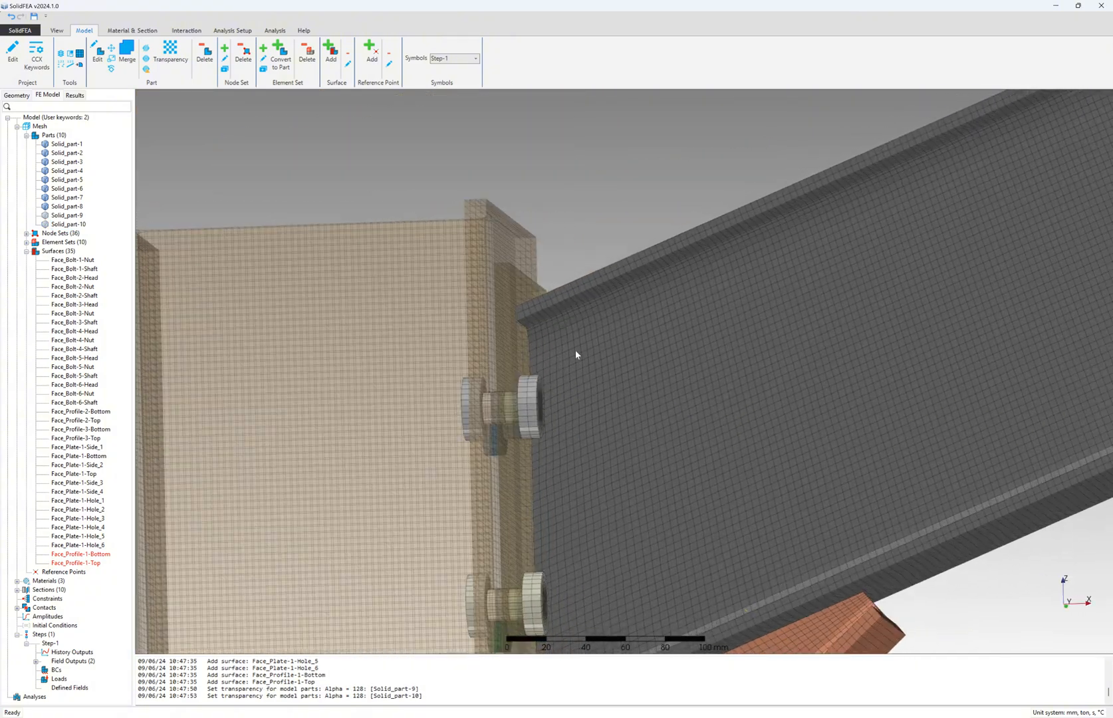
- Highlight the bolt, profile and plate surfaces, from Face_Bolt-1-Nut to Face_Plate-1-Hole_5
{"action": "middle_click_drag", "start_coordinate": [576, 351], "coordinate": [530, 372]}
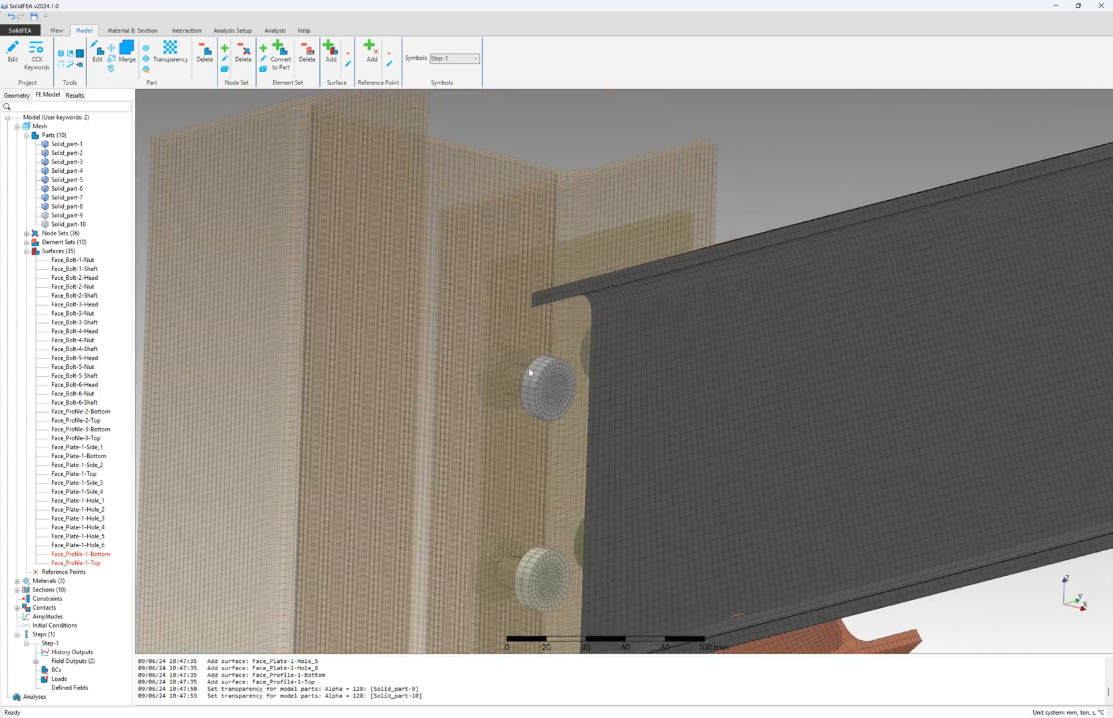
{"action": "scroll", "coordinate": [532, 343], "scroll_direction": "down", "scroll_amount": 2}
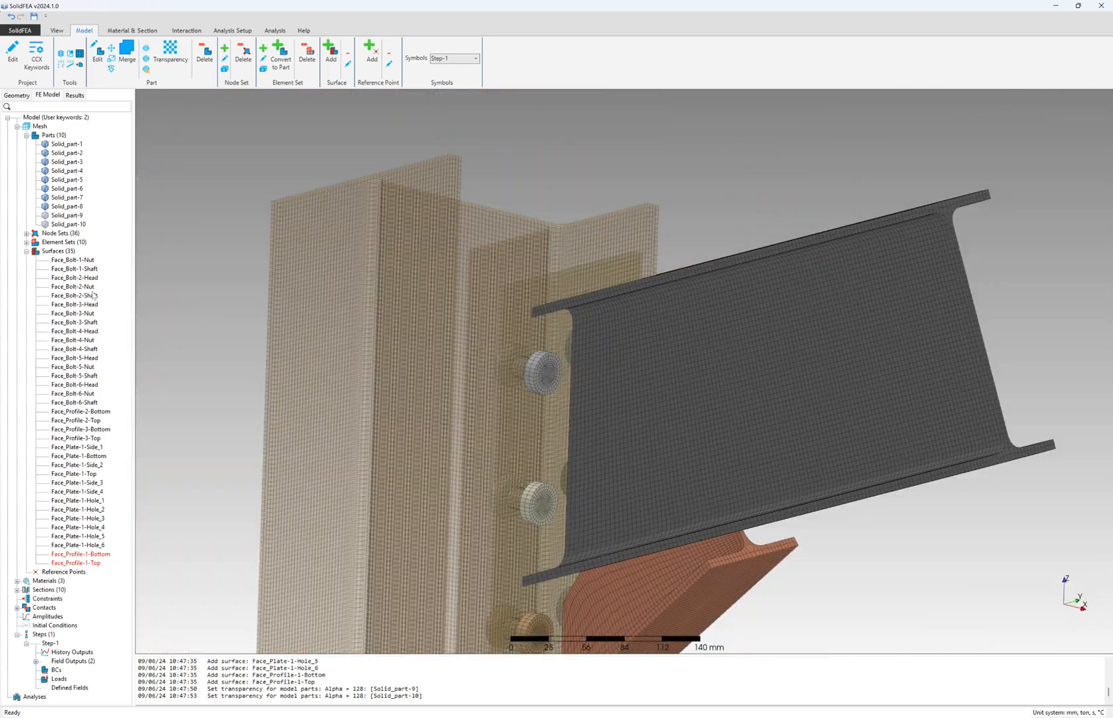
{"action": "left_click", "coordinate": [79, 261]}
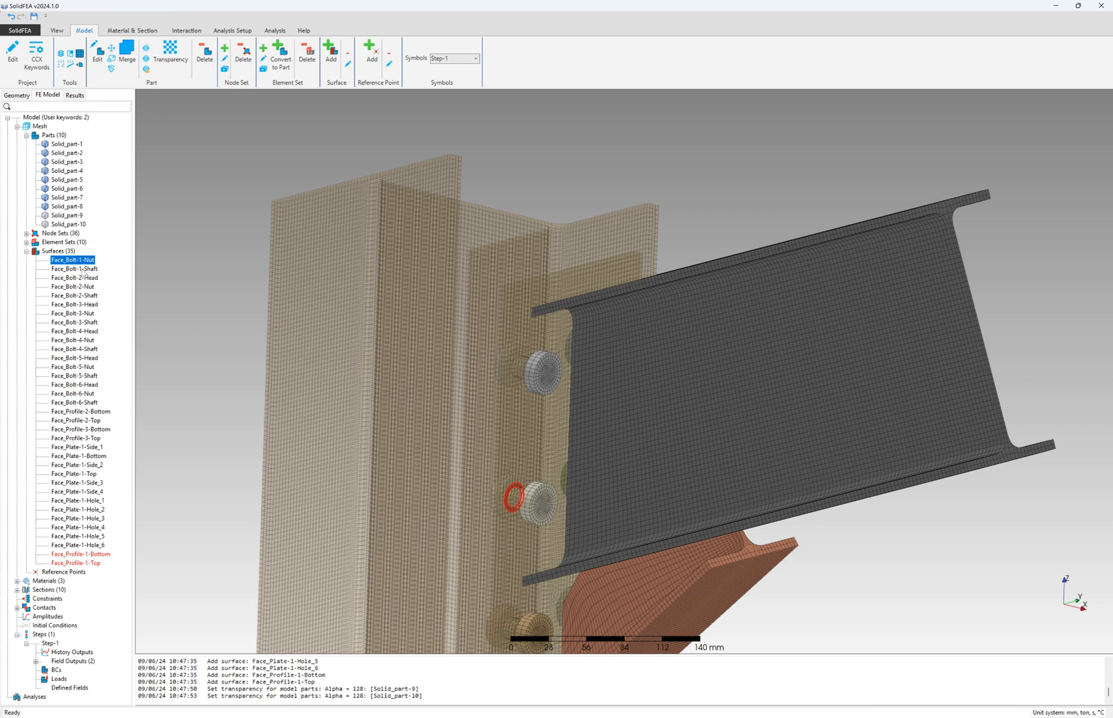
{"action": "key", "text": "Down"}
{"action": "key", "text": "Down"}
{"action": "key", "text": "Down"}
{"action": "key", "text": "Down"}
{"action": "key", "text": "Down"}
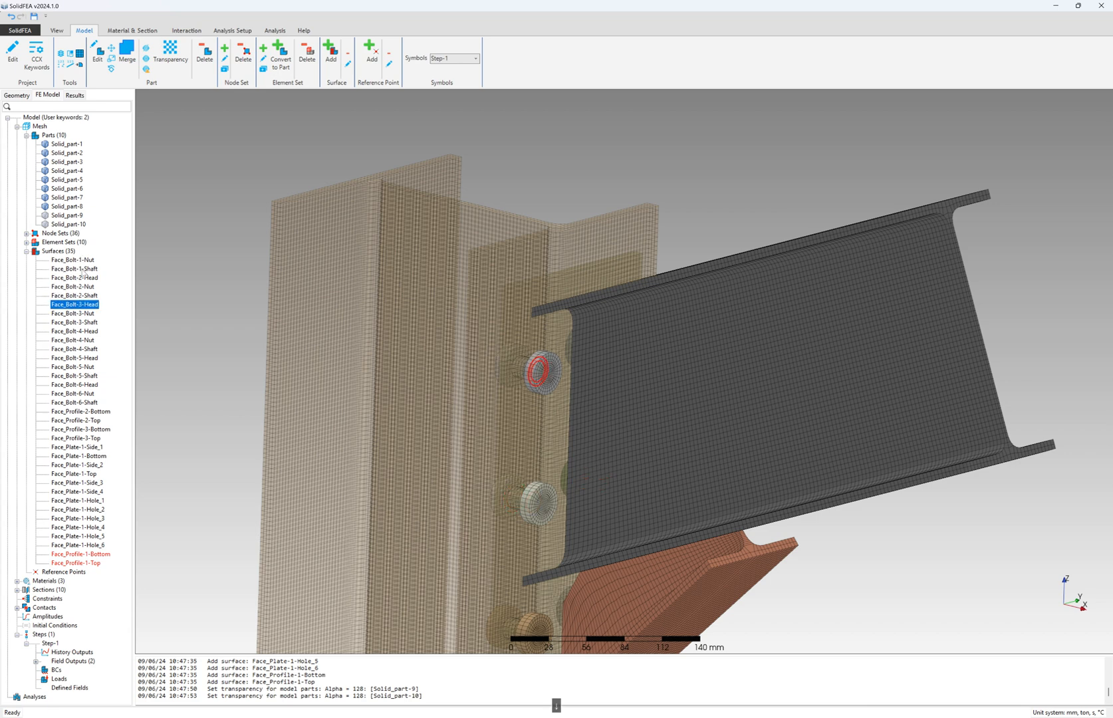
{"action": "key", "text": "Down"}
{"action": "key", "text": "Down"}
{"action": "key", "text": "Down"}
{"action": "key", "text": "Down"}
{"action": "key", "text": "Down"}
{"action": "key", "text": "Down"}
{"action": "key", "text": "Down"}
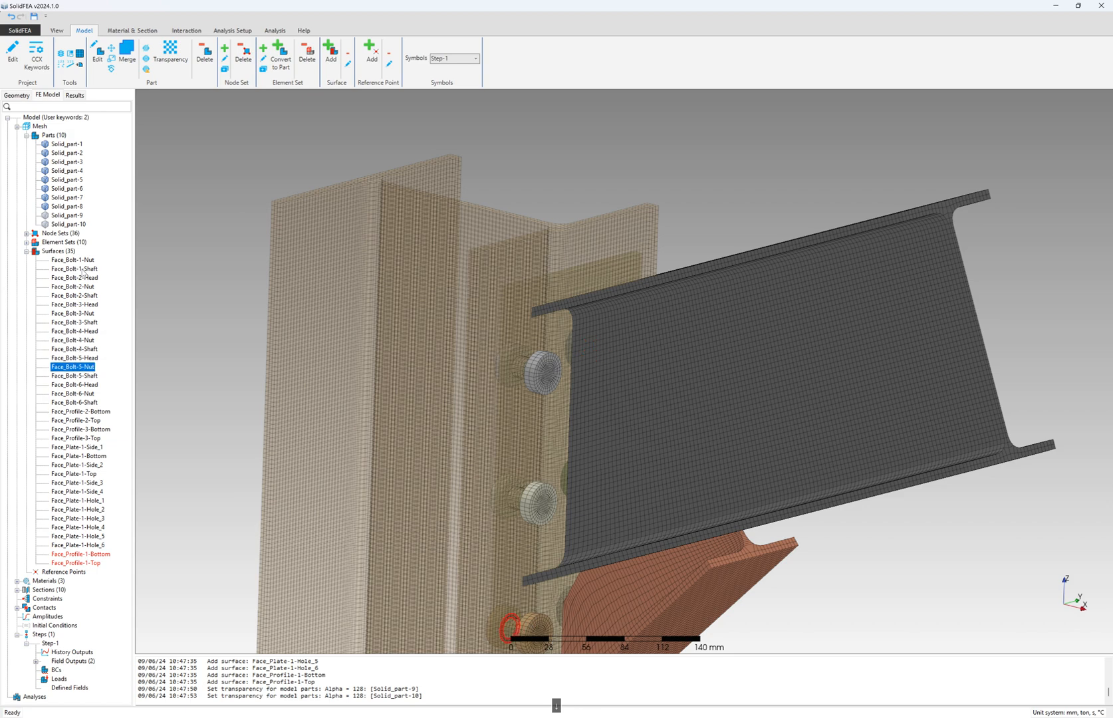
{"action": "key", "text": "Down"}
{"action": "key", "text": "Down"}
{"action": "key", "text": "Down"}
{"action": "key", "text": "Down"}
{"action": "key", "text": "Down"}
{"action": "key", "text": "Down"}
{"action": "scroll", "coordinate": [549, 246], "scroll_direction": "down", "scroll_amount": 5}
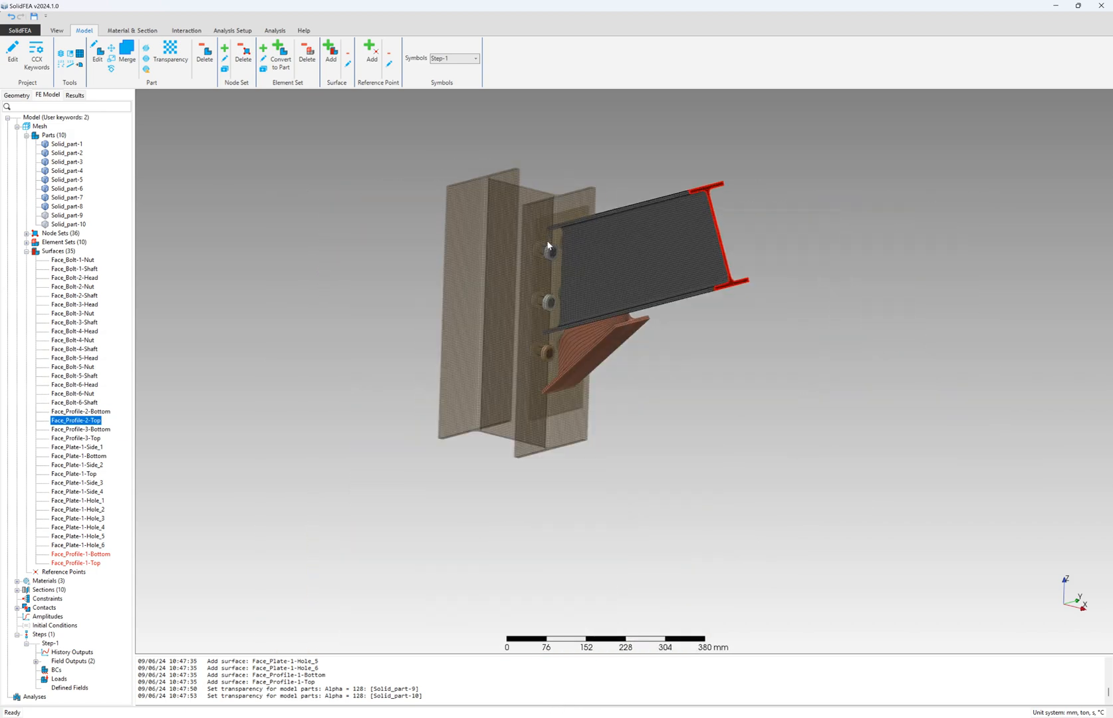
{"action": "scroll", "coordinate": [549, 247], "scroll_direction": "up", "scroll_amount": 3}
{"action": "left_click", "coordinate": [74, 430]}
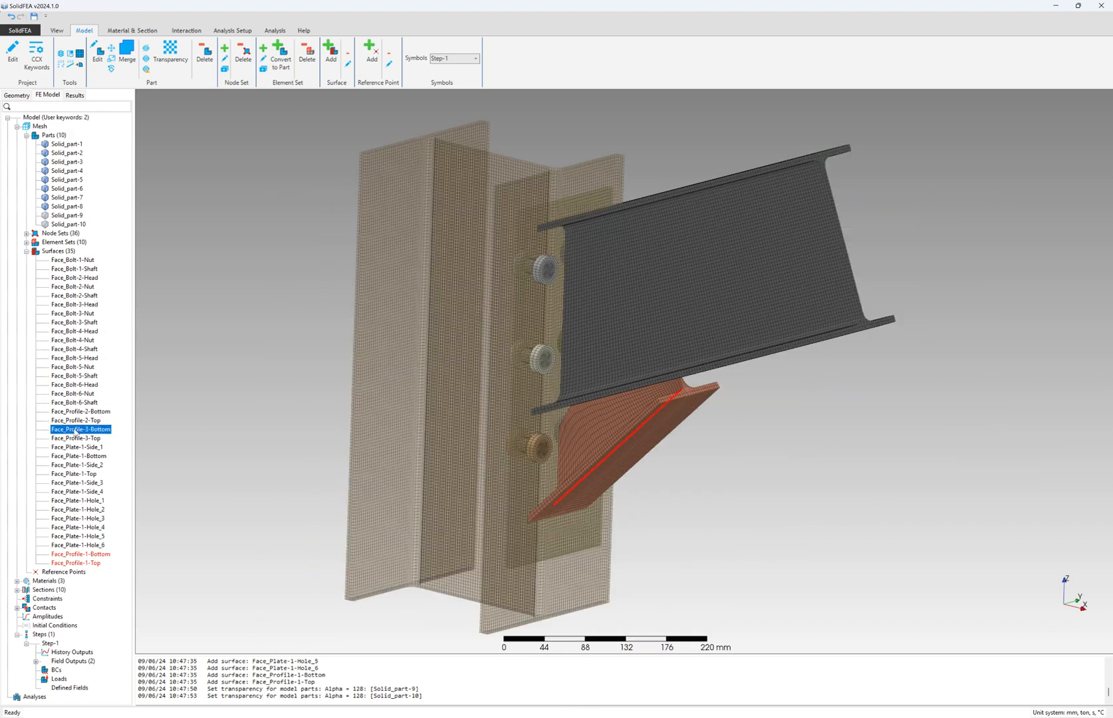
{"action": "key", "text": "Down"}
{"action": "key", "text": "Down"}
{"action": "key", "text": "Down"}
{"action": "key", "text": "Down"}
{"action": "key", "text": "Down"}
{"action": "key", "text": "Down"}
{"action": "key", "text": "Down"}
{"action": "key", "text": "Down"}
{"action": "key", "text": "Down"}
{"action": "key", "text": "Down"}
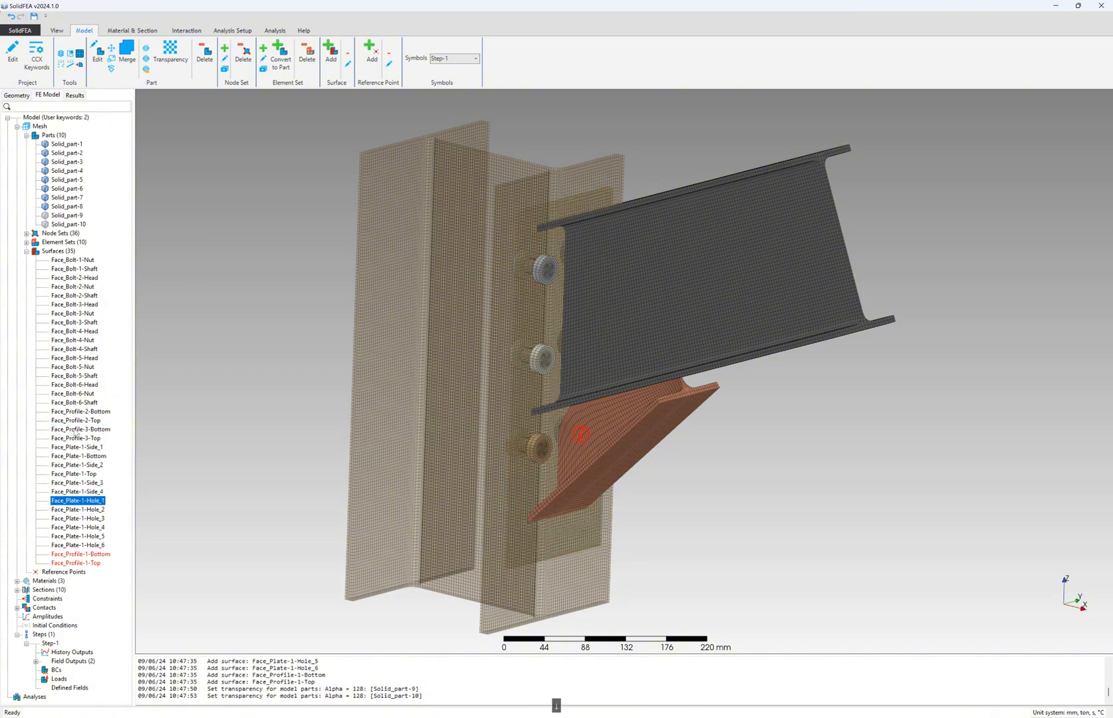
{"action": "key", "text": "Down"}
{"action": "key", "text": "Down"}
{"action": "key", "text": "Down"}
{"action": "key", "text": "Down"}
{"action": "key", "text": "Down"}
{"action": "key", "text": "Up"}
{"action": "key", "text": "Up"}
{"action": "key", "text": "Up"}
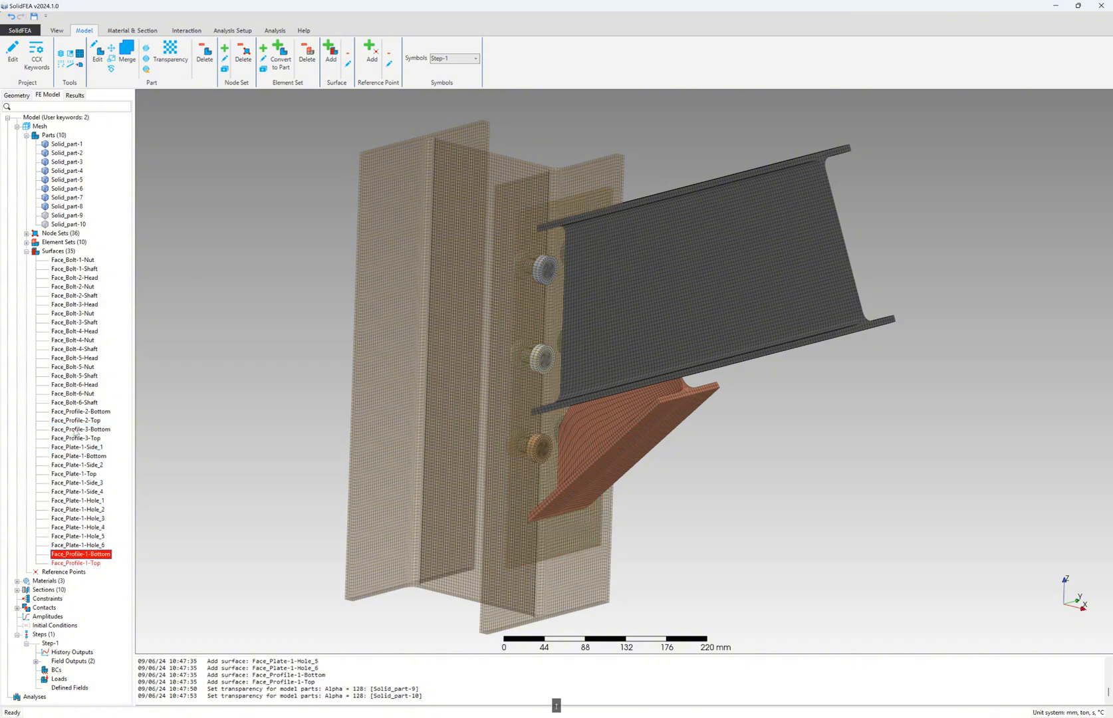
- Expand the Materials and Sections nodes to list three materials and ten sections
{"action": "left_click", "coordinate": [17, 580]}
{"action": "scroll", "coordinate": [18, 586], "scroll_direction": "down", "scroll_amount": 1}
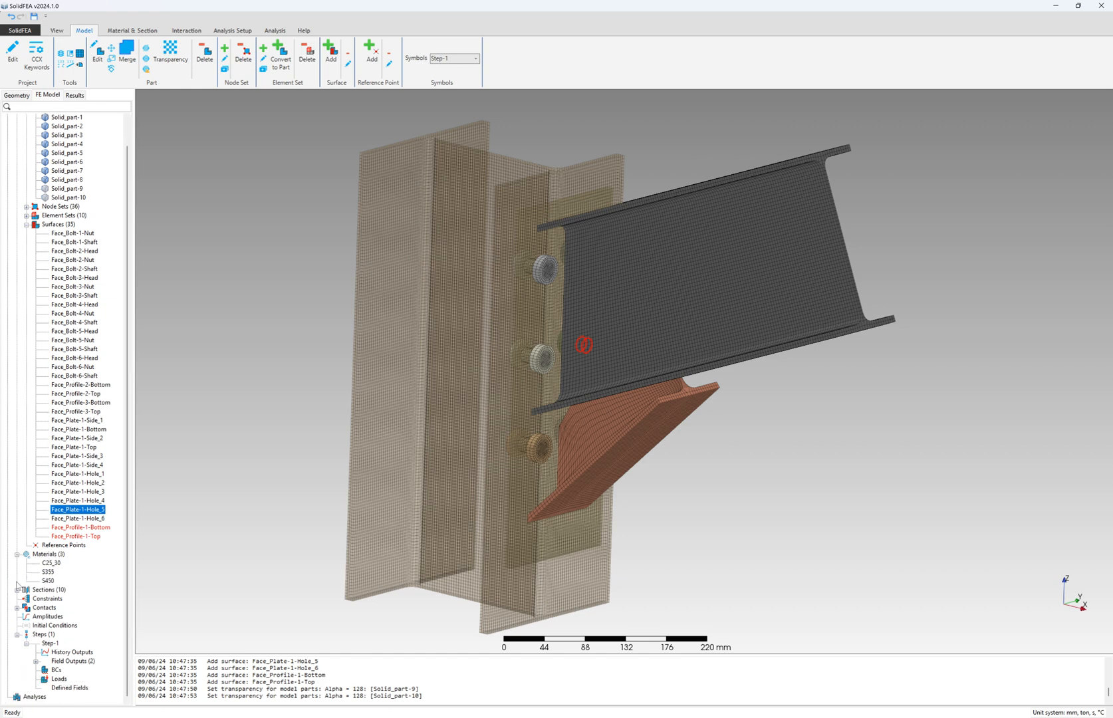
{"action": "left_click", "coordinate": [17, 590]}
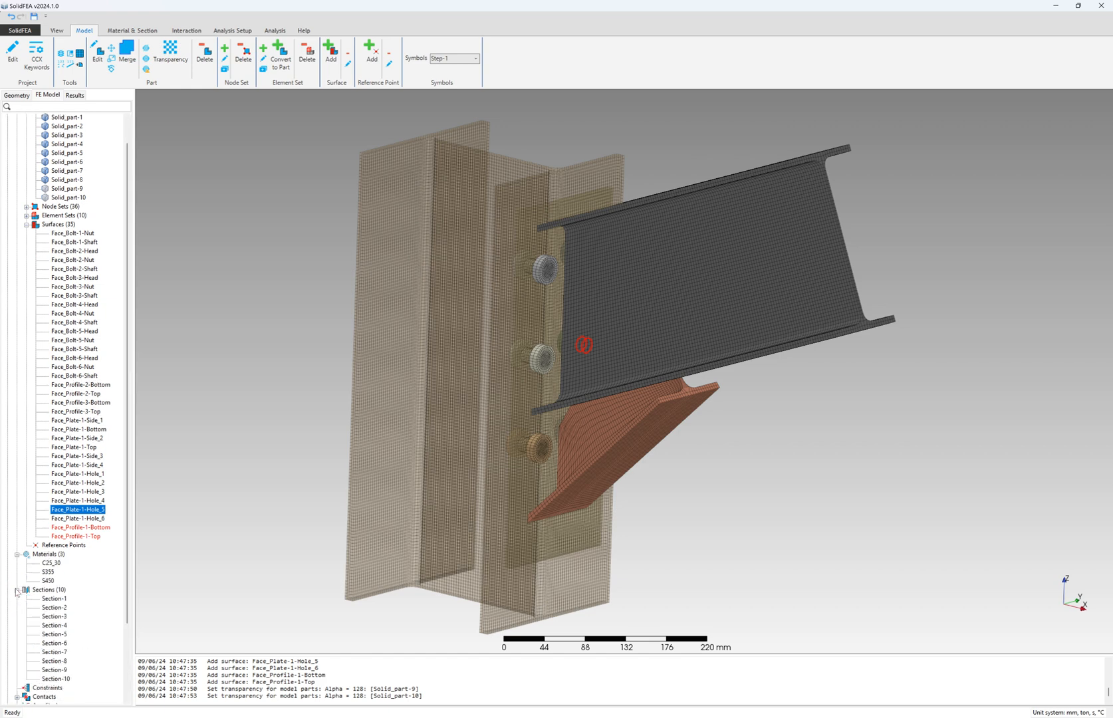
{"action": "scroll", "coordinate": [17, 592], "scroll_direction": "down", "scroll_amount": 3}
- Close Section-1 unchanged, then add a Hard-type Surface Behavior to the Hard interaction
{"action": "double_click", "coordinate": [53, 509]}
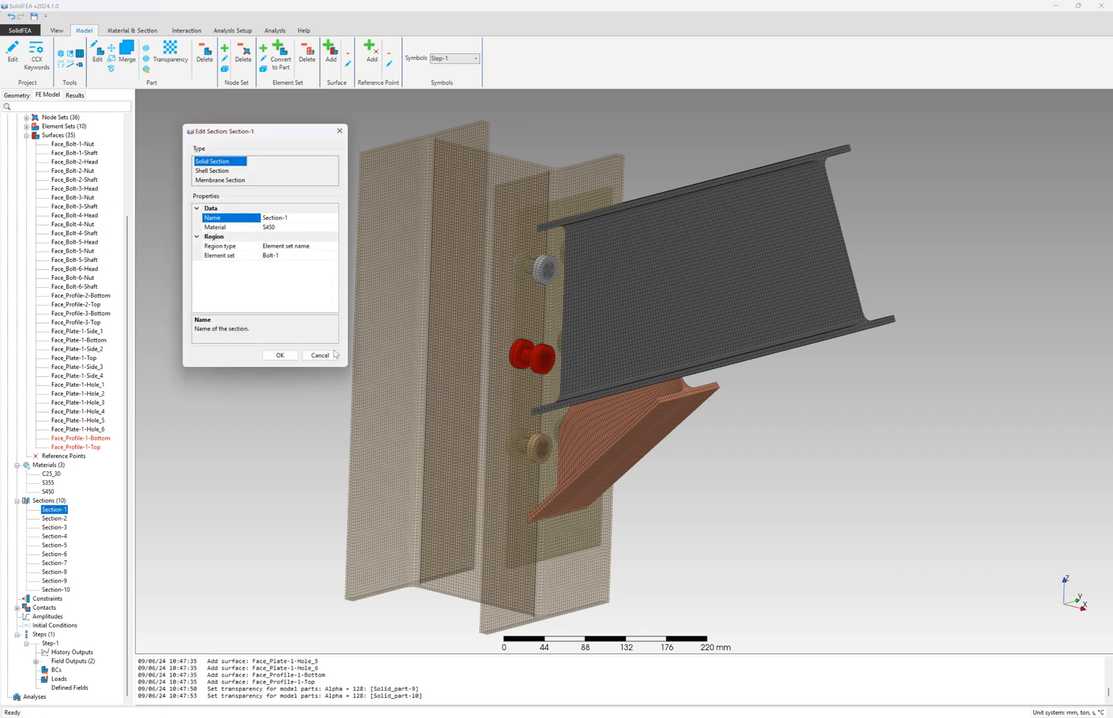
{"action": "left_click", "coordinate": [320, 356]}
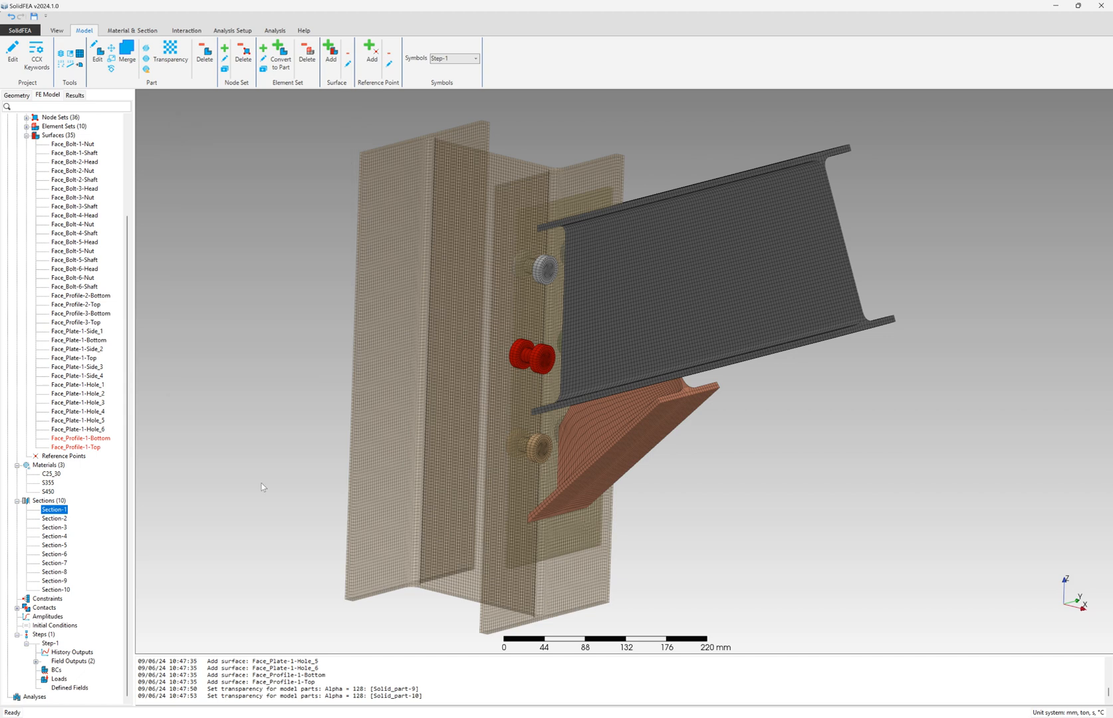
{"action": "left_click", "coordinate": [17, 608]}
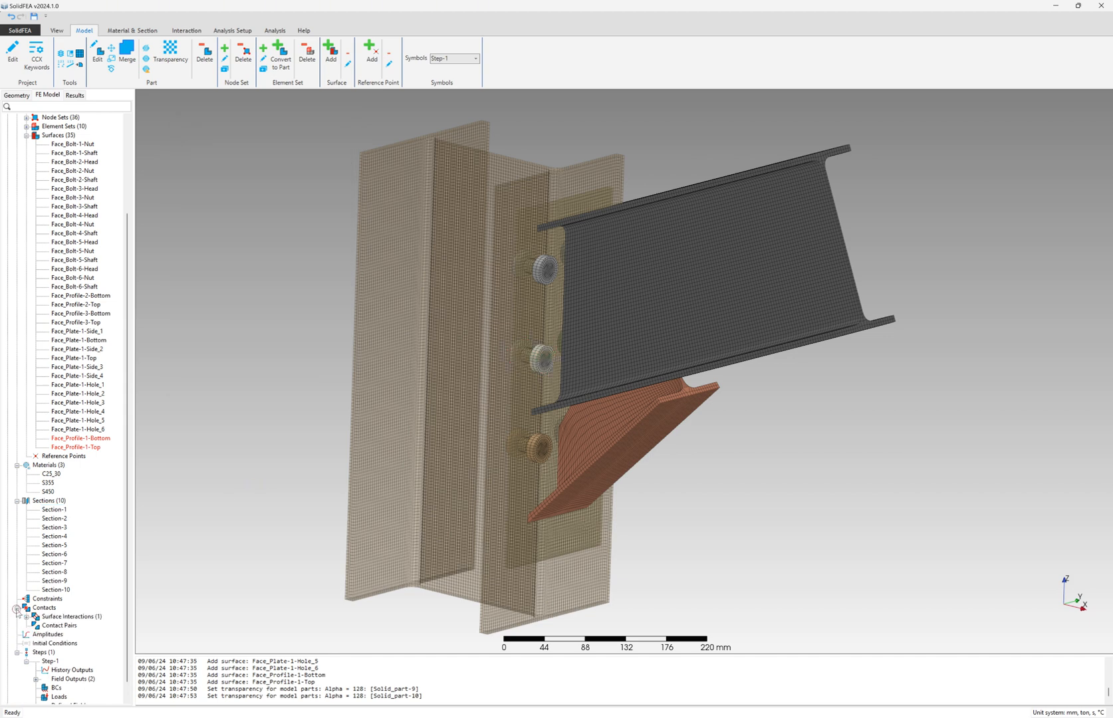
{"action": "left_click", "coordinate": [26, 616]}
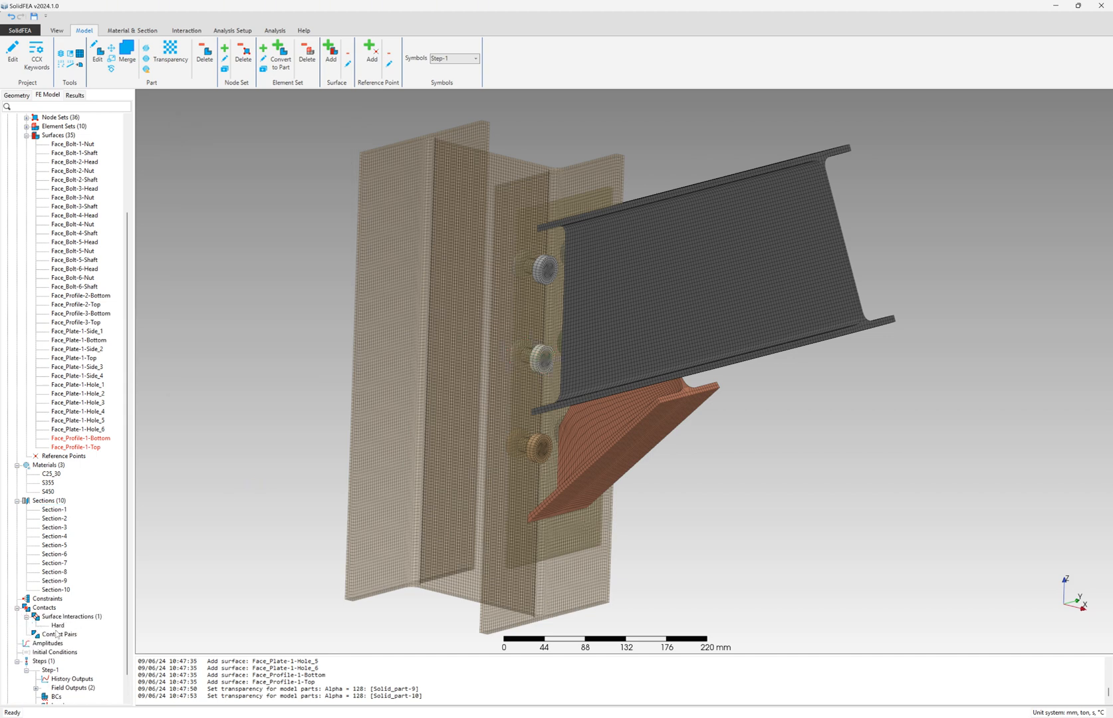
{"action": "double_click", "coordinate": [58, 625]}
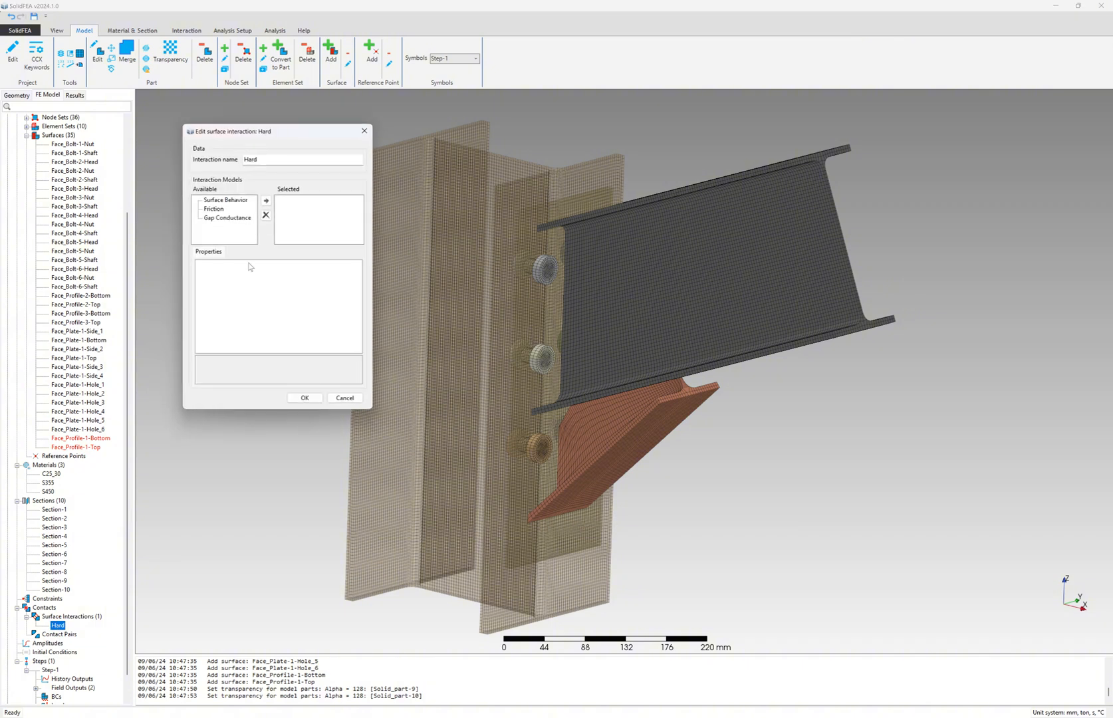
{"action": "double_click", "coordinate": [227, 200]}
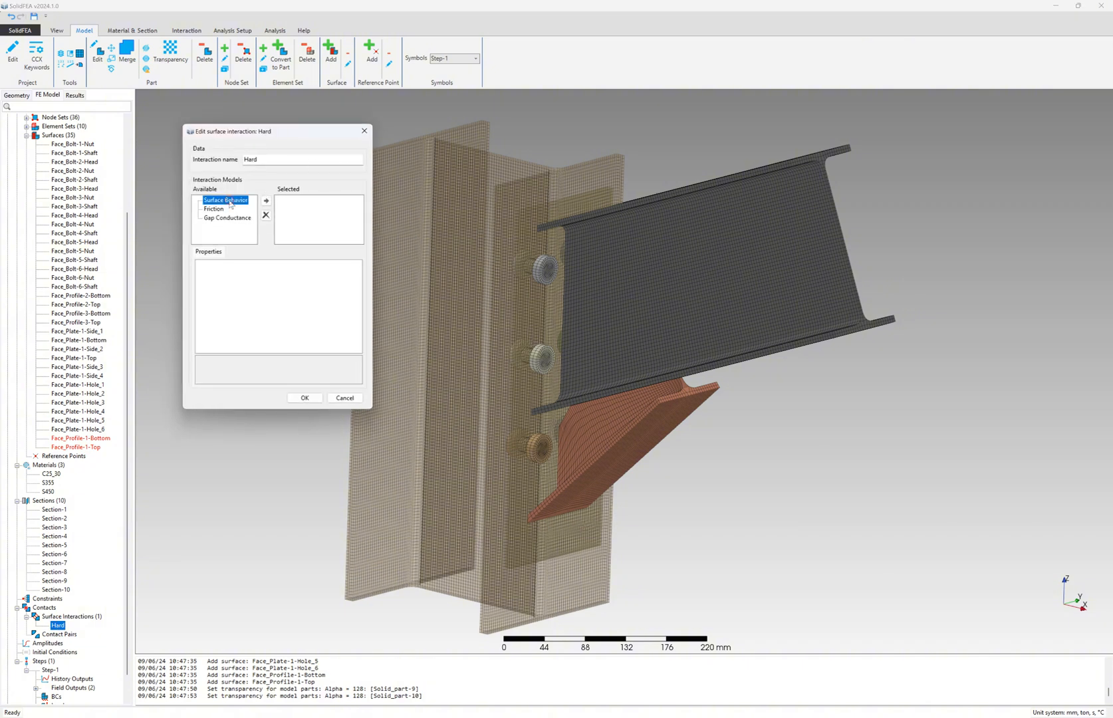
{"action": "left_click", "coordinate": [305, 398]}
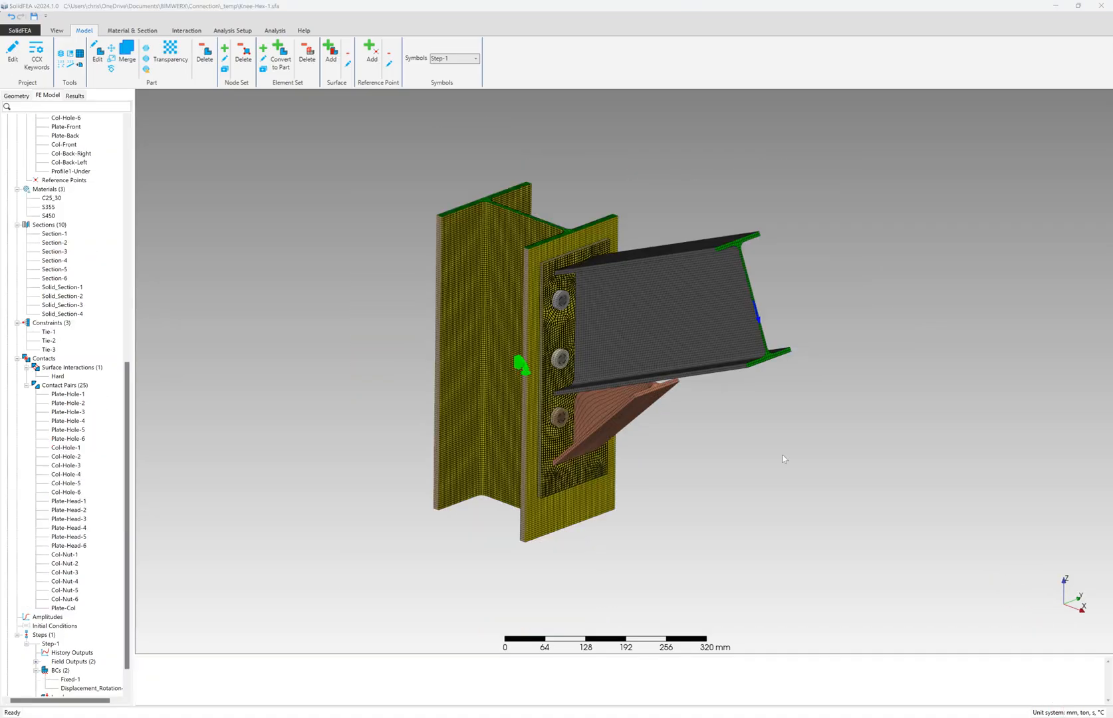
{"action": "left_click", "coordinate": [65, 394]}
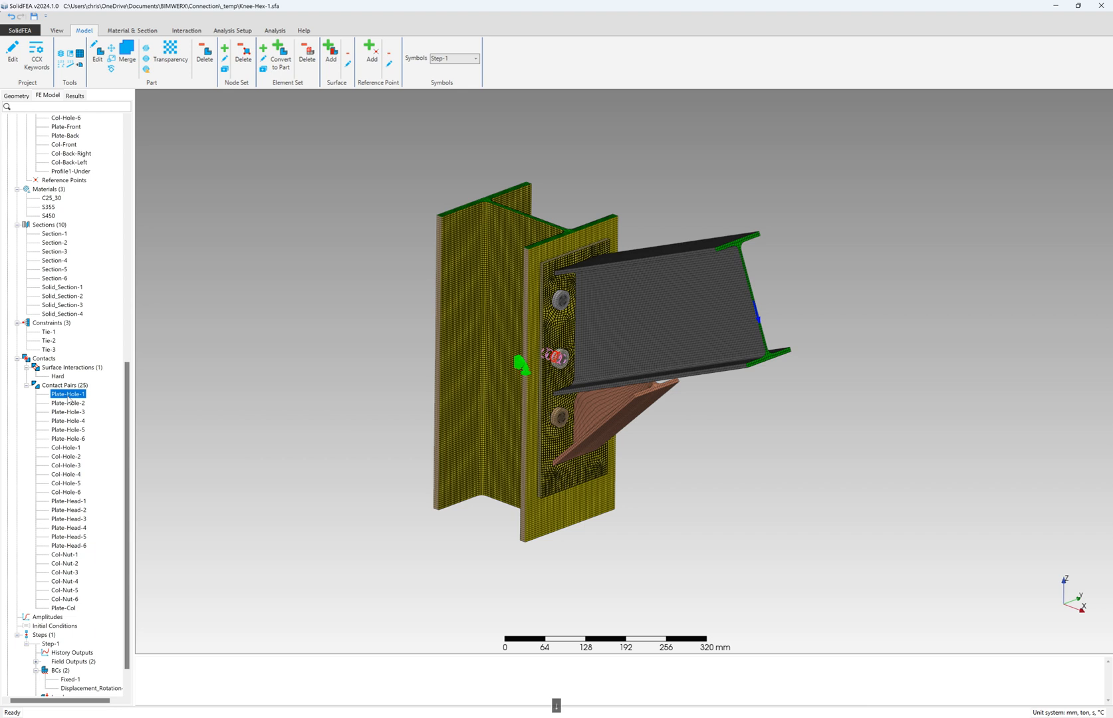
{"action": "key", "text": "Down"}
{"action": "key", "text": "Down"}
{"action": "key", "text": "Down"}
{"action": "key", "text": "Down"}
{"action": "key", "text": "Down"}
{"action": "key", "text": "Down"}
{"action": "key", "text": "Down"}
{"action": "key", "text": "Down"}
{"action": "key", "text": "Down"}
{"action": "key", "text": "Down"}
{"action": "key", "text": "Down"}
{"action": "key", "text": "Down"}
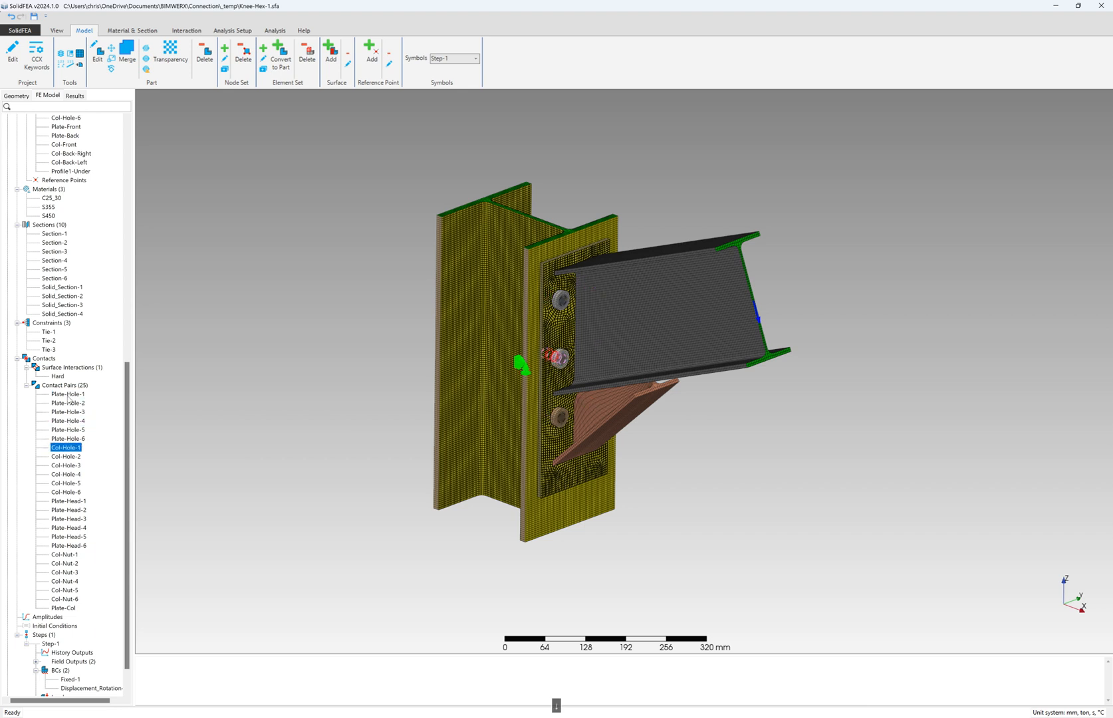
{"action": "key", "text": "Down"}
{"action": "key", "text": "Down"}
{"action": "key", "text": "Down"}
{"action": "key", "text": "Down"}
{"action": "key", "text": "Down"}
{"action": "key", "text": "Down"}
{"action": "key", "text": "Down"}
{"action": "key", "text": "Down"}
{"action": "key", "text": "Down"}
{"action": "key", "text": "Down"}
{"action": "key", "text": "Down"}
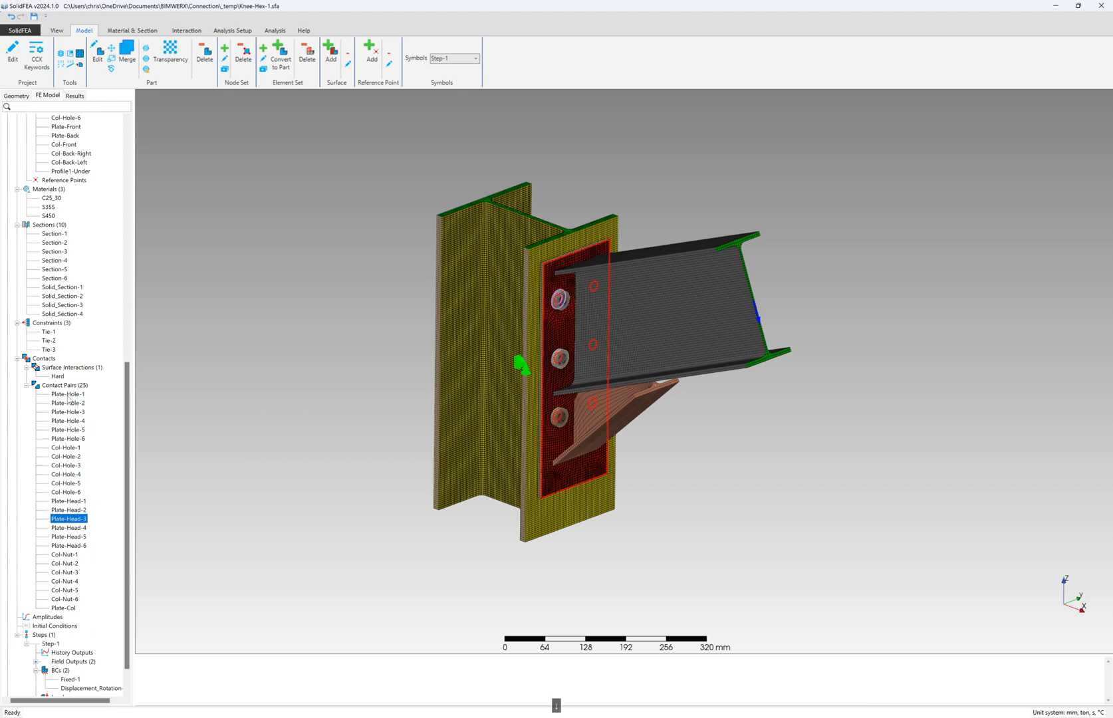
{"action": "key", "text": "Down"}
{"action": "key", "text": "Down"}
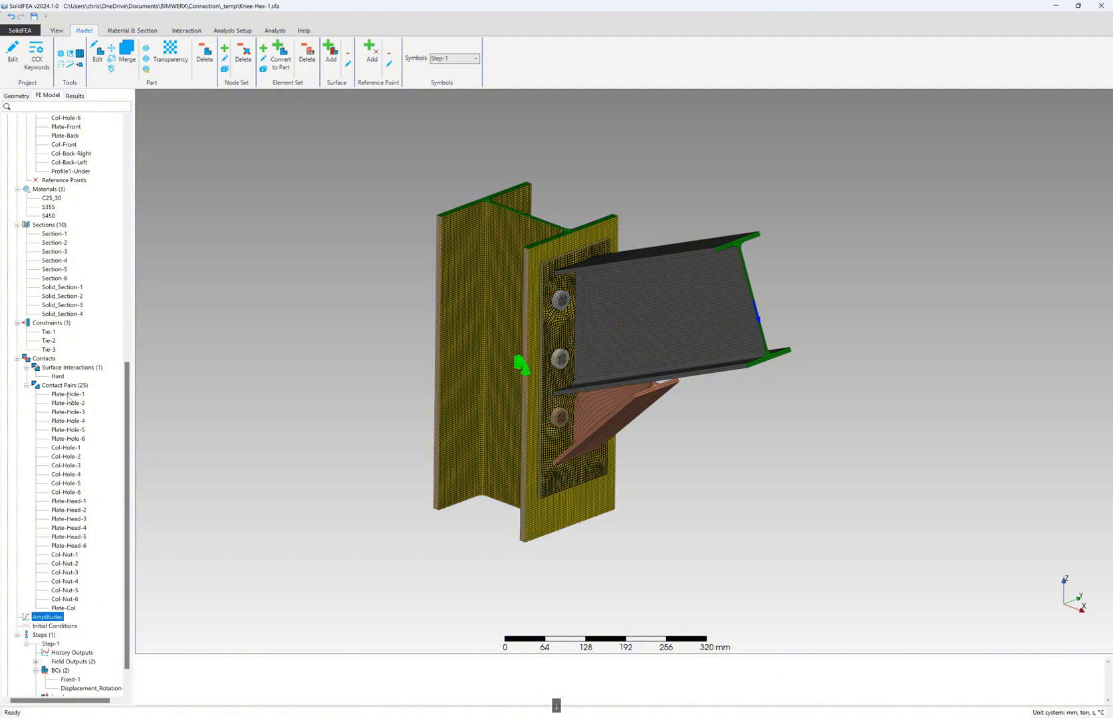
{"action": "left_click", "coordinate": [48, 332]}
{"action": "key", "text": "Down"}
{"action": "key", "text": "Down"}
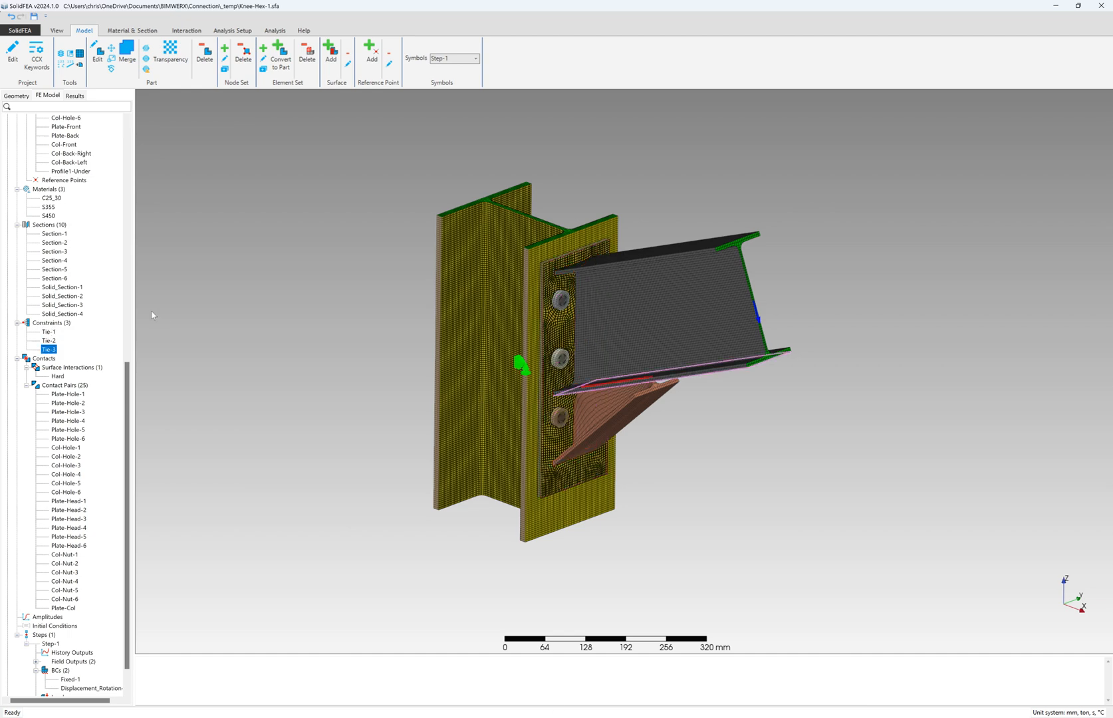
{"action": "left_click", "coordinate": [275, 418]}
{"action": "middle_click_drag", "start_coordinate": [639, 393], "coordinate": [768, 292]}
{"action": "scroll", "coordinate": [86, 512], "scroll_direction": "down", "scroll_amount": 1}
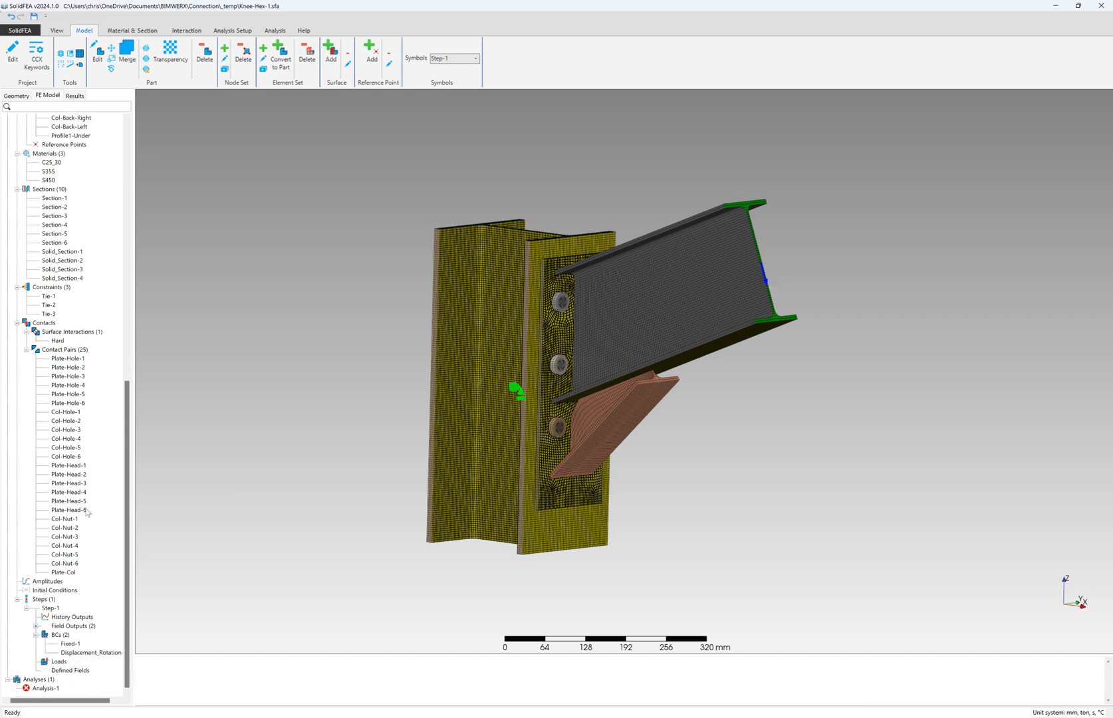
- Check the Fixed-1 support and 2 mm / −5 mm Displacement_Rotation-1 condition, then switch to results
{"action": "left_click", "coordinate": [69, 645]}
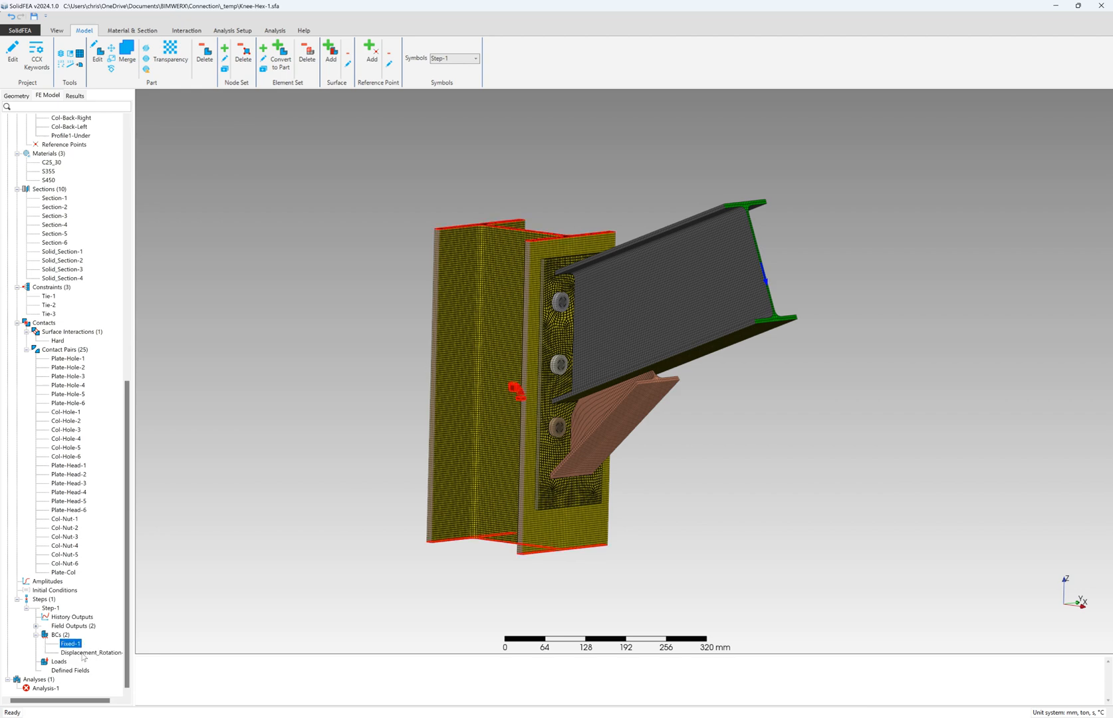
{"action": "mouse_move", "coordinate": [370, 453]}
{"action": "middle_mouse_down"}
{"action": "mouse_move", "coordinate": [368, 476]}
{"action": "mouse_move", "coordinate": [373, 385]}
{"action": "mouse_move", "coordinate": [352, 444]}
{"action": "mouse_move", "coordinate": [362, 429]}
{"action": "mouse_move", "coordinate": [355, 448]}
{"action": "mouse_move", "coordinate": [371, 459]}
{"action": "middle_mouse_up"}
{"action": "left_click", "coordinate": [94, 653]}
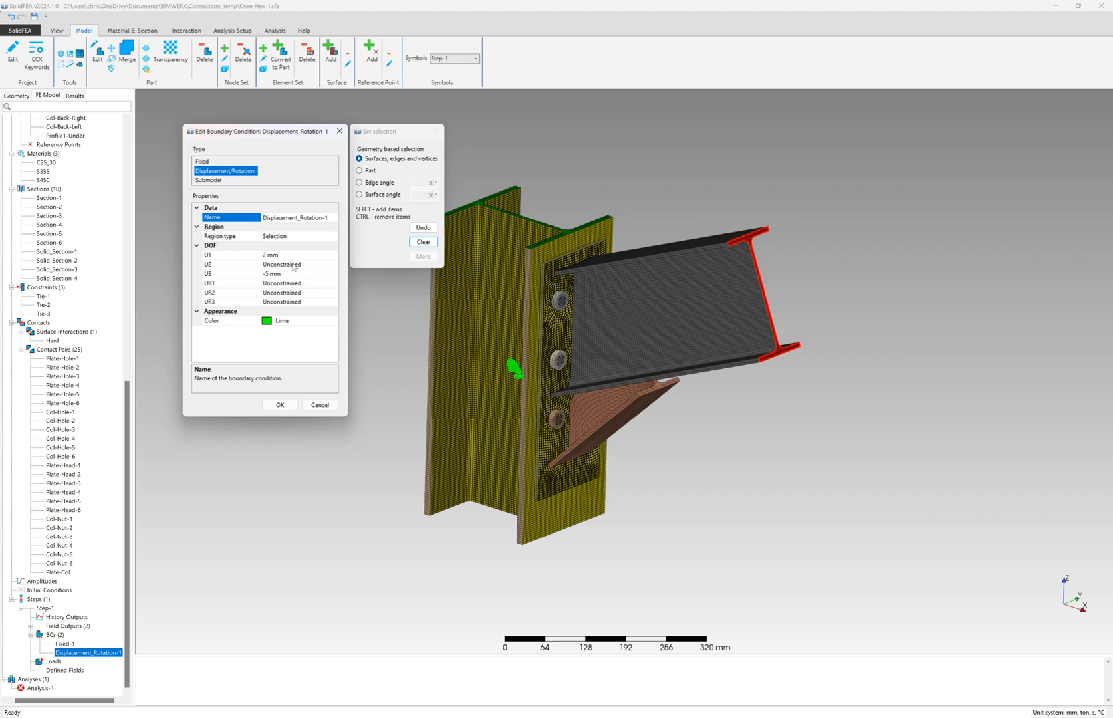
{"action": "left_click", "coordinate": [286, 405]}
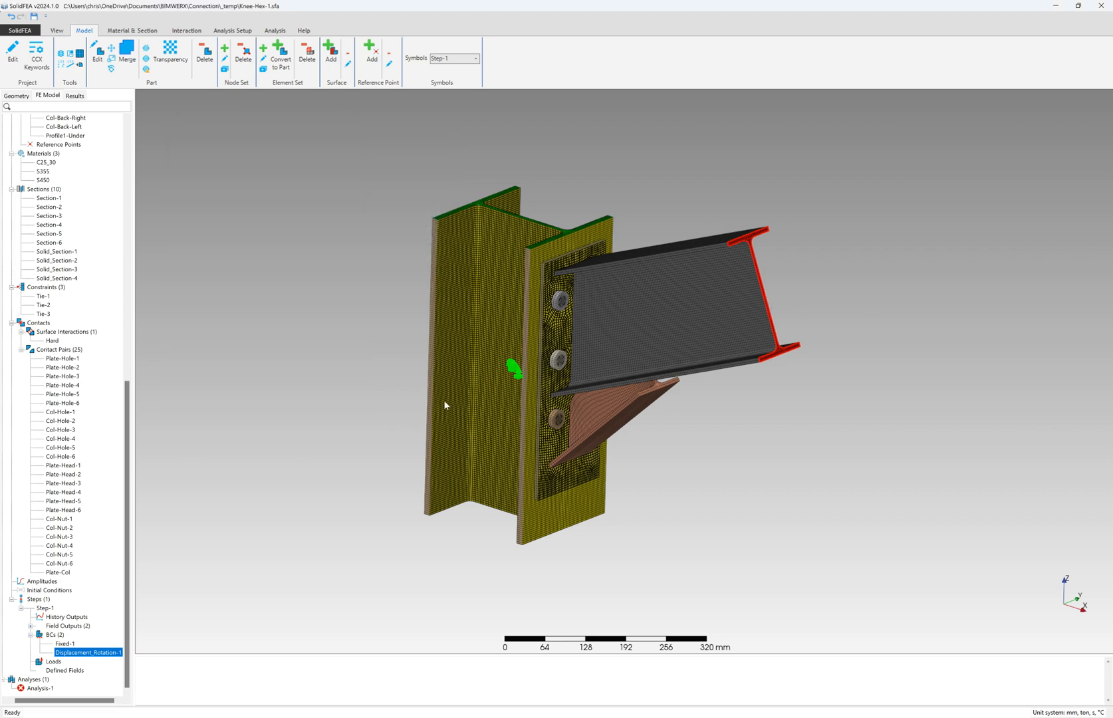
{"action": "left_click", "coordinate": [777, 403]}
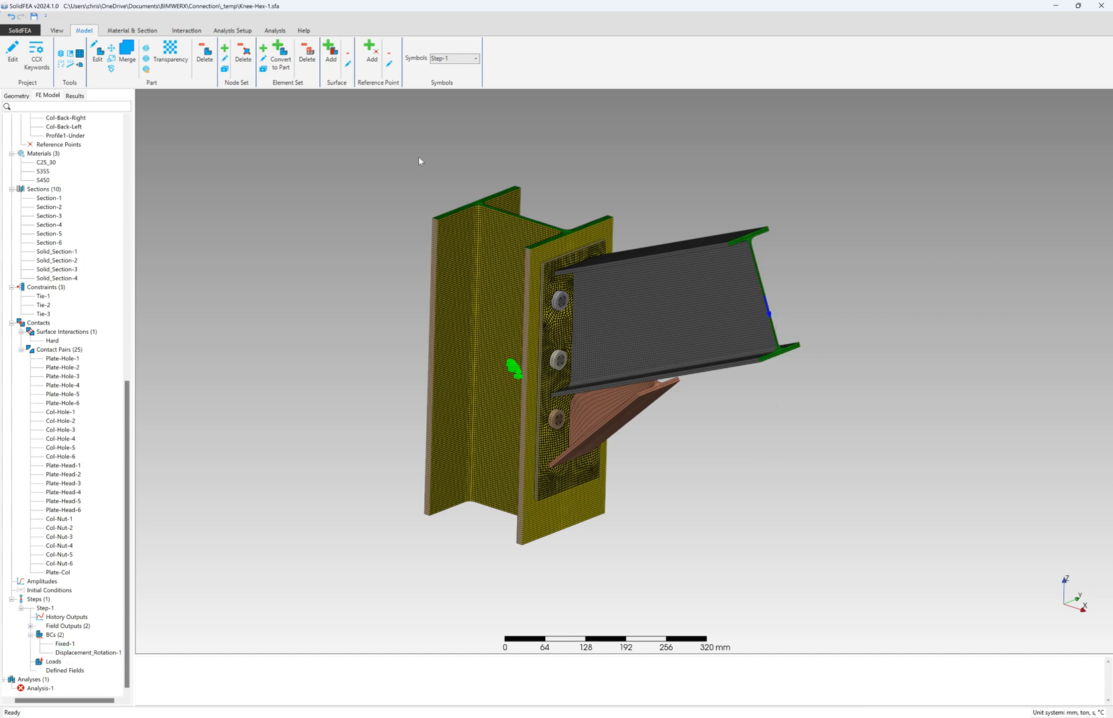
{"action": "left_click", "coordinate": [77, 96]}
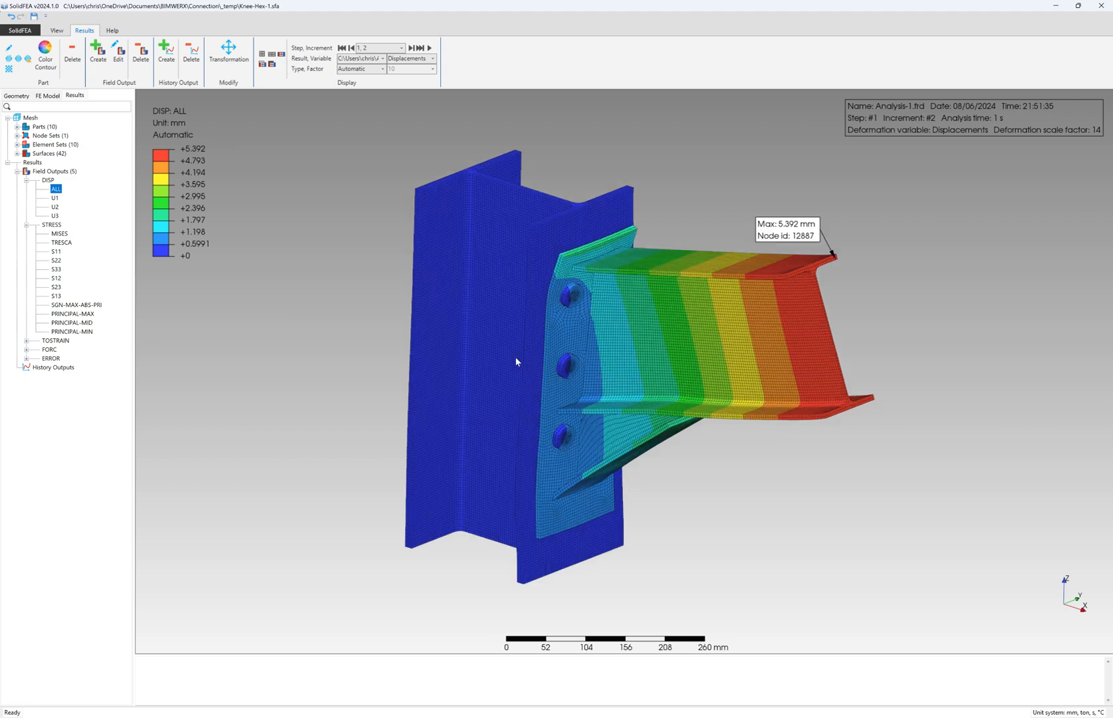
- Turn off the displacement colour contours on the column and beam
{"action": "middle_click_drag", "start_coordinate": [517, 360], "coordinate": [486, 310]}
{"action": "right_click", "coordinate": [485, 309]}
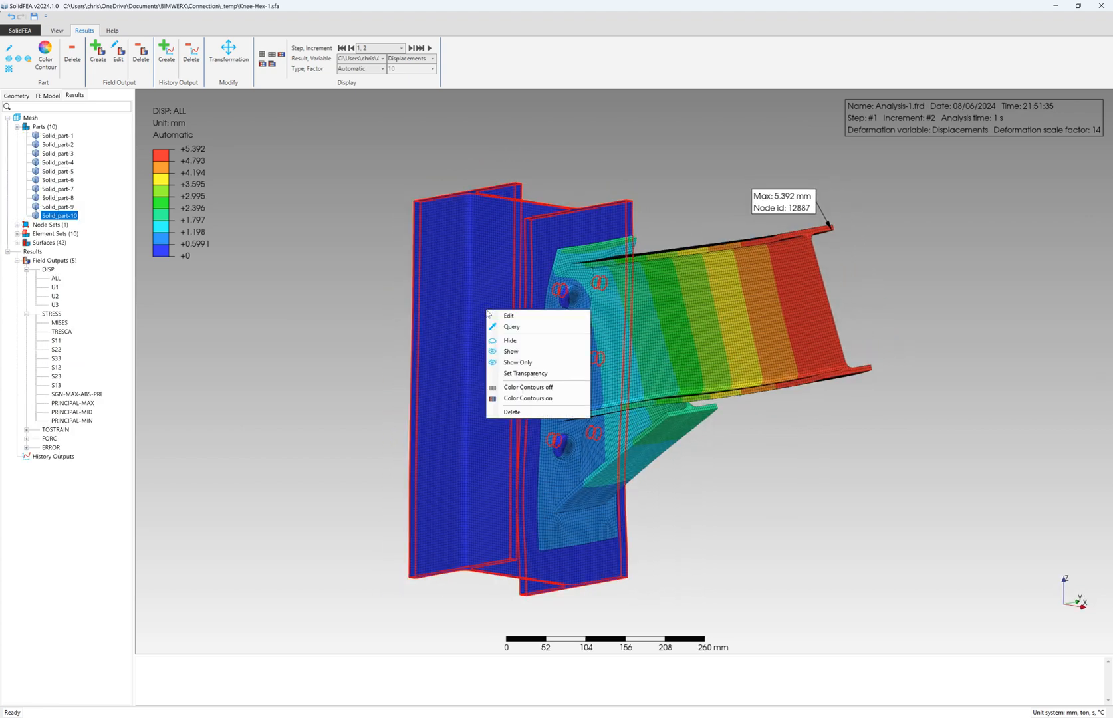
{"action": "left_click", "coordinate": [532, 387]}
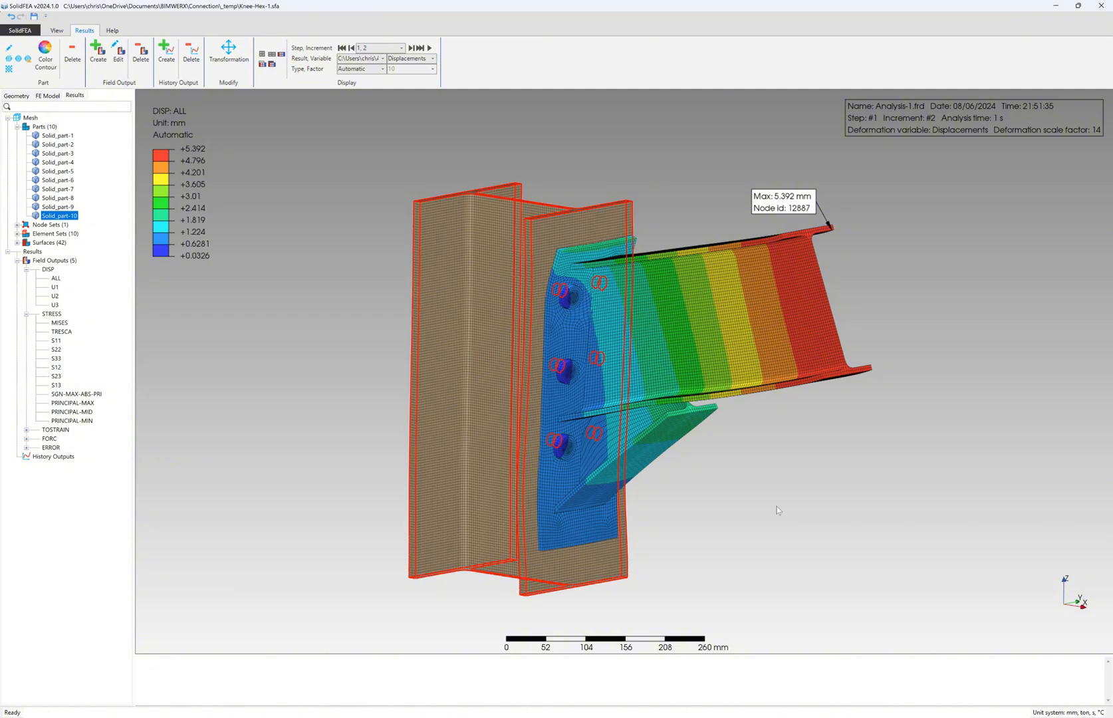
{"action": "right_click", "coordinate": [735, 347]}
{"action": "left_click", "coordinate": [775, 423]}
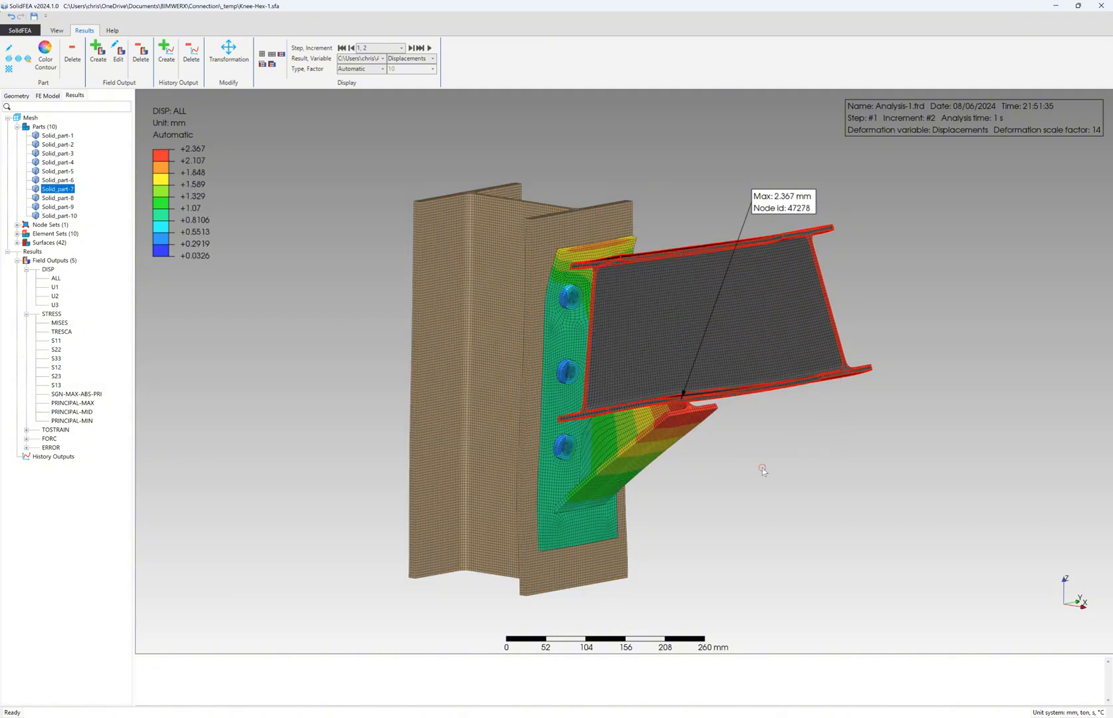
- Make the beam, column and end plate semi-transparent to reveal the bolts
{"action": "right_click", "coordinate": [688, 335]}
{"action": "left_click", "coordinate": [775, 411]}
{"action": "left_click", "coordinate": [280, 231]}
{"action": "right_click", "coordinate": [487, 291]}
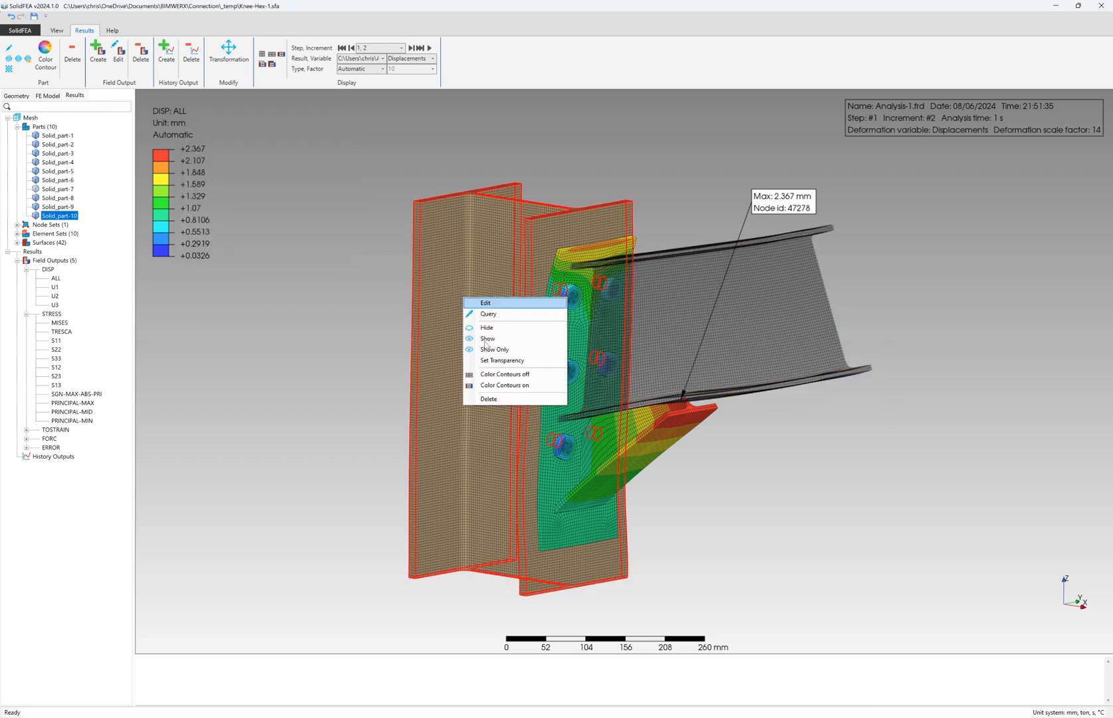
{"action": "left_click", "coordinate": [494, 366]}
{"action": "left_click", "coordinate": [280, 233]}
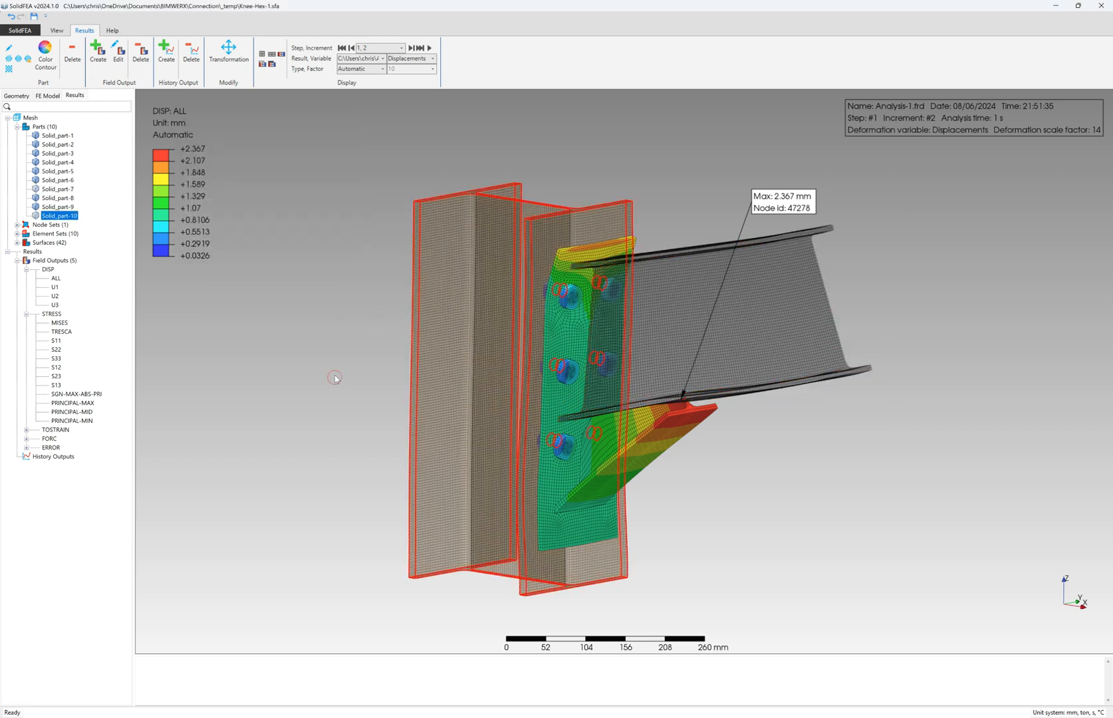
{"action": "scroll", "coordinate": [570, 282], "scroll_direction": "up", "scroll_amount": 3}
{"action": "right_click", "coordinate": [562, 273]}
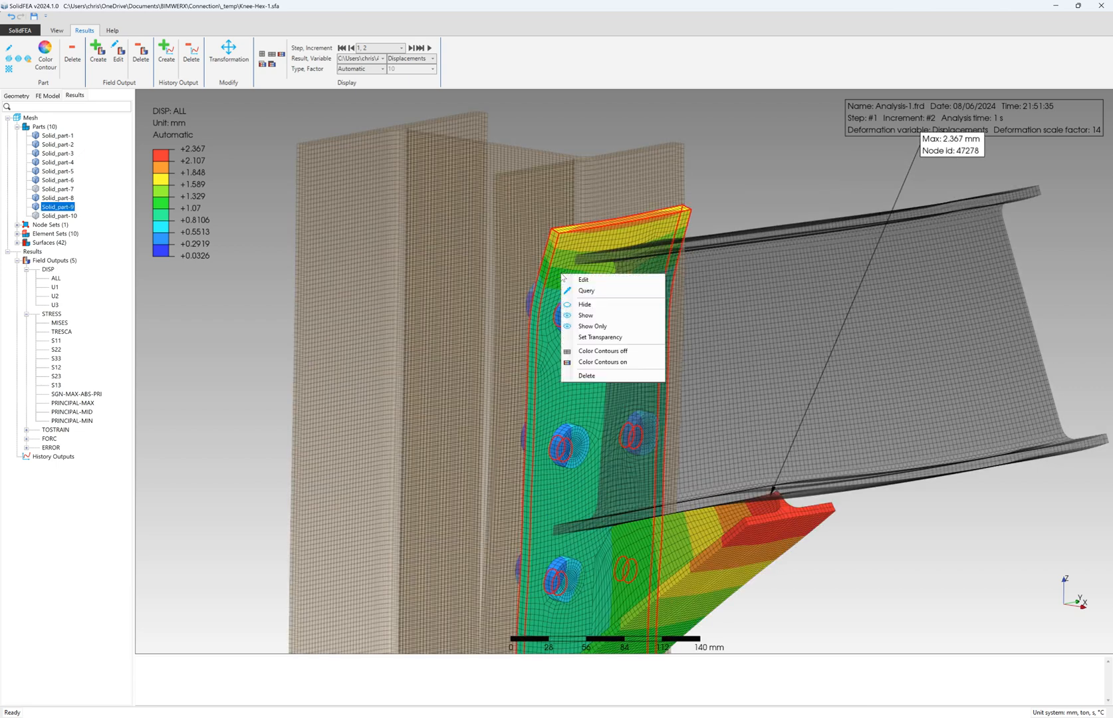
{"action": "left_click", "coordinate": [602, 337]}
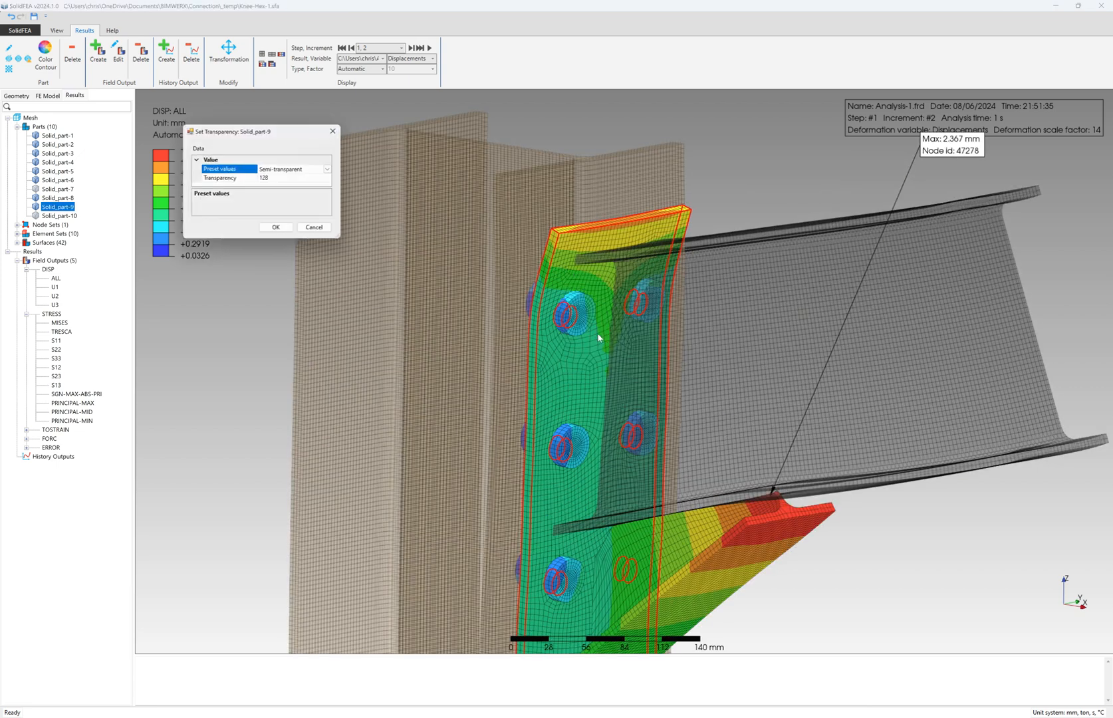
{"action": "left_click", "coordinate": [280, 231]}
{"action": "scroll", "coordinate": [529, 290], "scroll_direction": "down", "scroll_amount": 3}
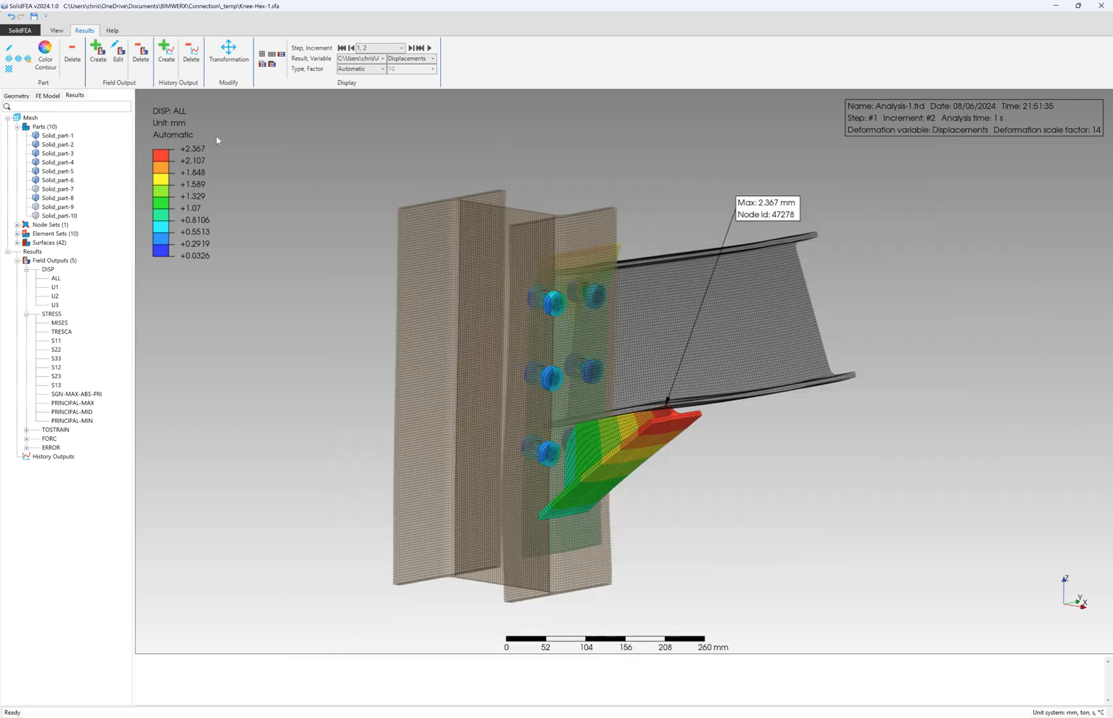
{"action": "left_click", "coordinate": [57, 30]}
- Hide the mesh edges and move the 2.367 mm max-displacement label beside the haunch tip
{"action": "left_click", "coordinate": [90, 60]}
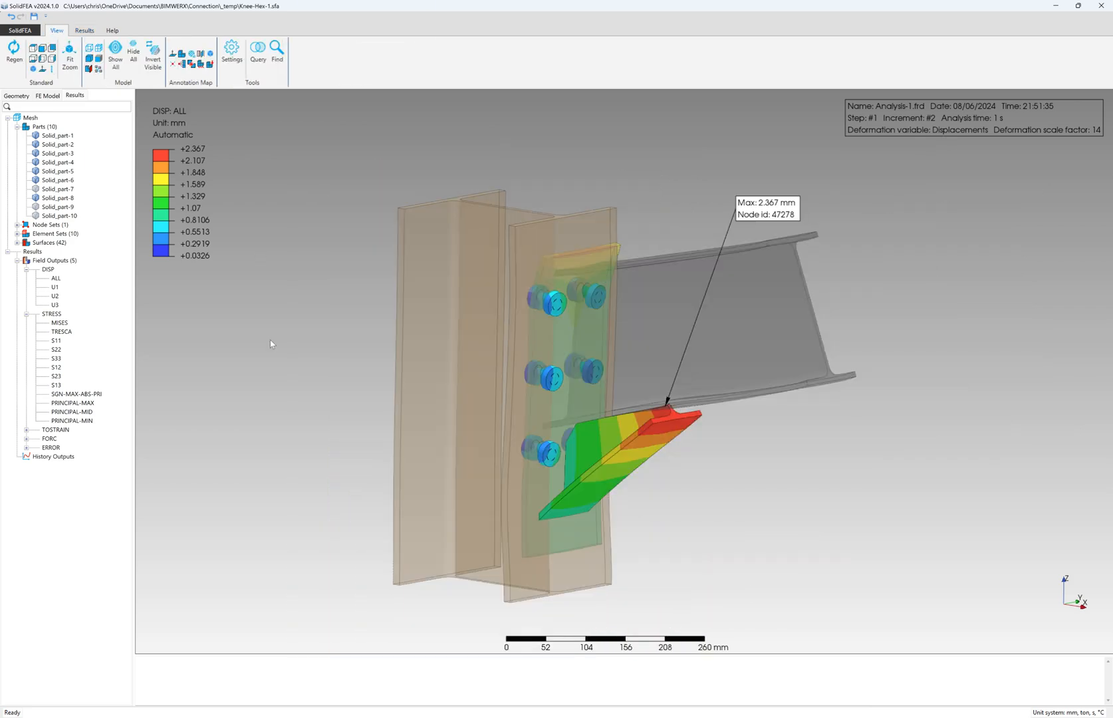
{"action": "scroll", "coordinate": [486, 357], "scroll_direction": "up", "scroll_amount": 1}
{"action": "left_click_drag", "start_coordinate": [824, 183], "coordinate": [809, 448]}
{"action": "mouse_move", "coordinate": [631, 400]}
{"action": "middle_mouse_down"}
{"action": "mouse_move", "coordinate": [644, 380]}
{"action": "mouse_move", "coordinate": [686, 369]}
{"action": "mouse_move", "coordinate": [599, 398]}
{"action": "mouse_move", "coordinate": [584, 389]}
{"action": "mouse_move", "coordinate": [622, 399]}
{"action": "middle_mouse_up"}
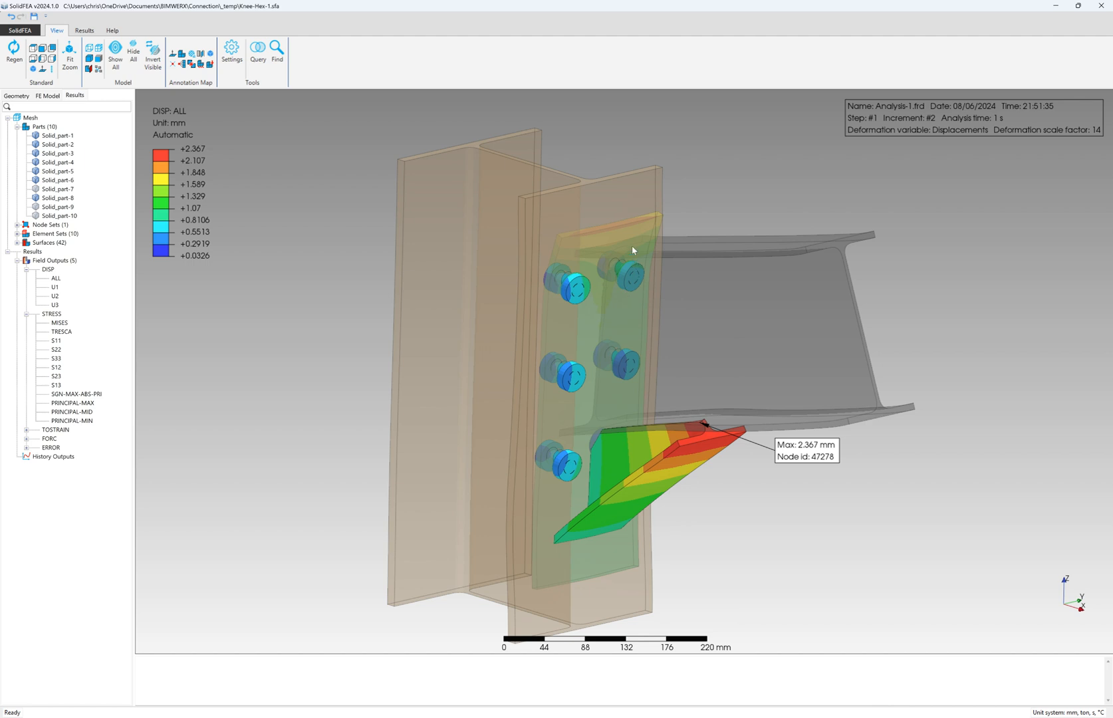
- Set the end plate's transparency to the Opaque preset
{"action": "right_click", "coordinate": [622, 231]}
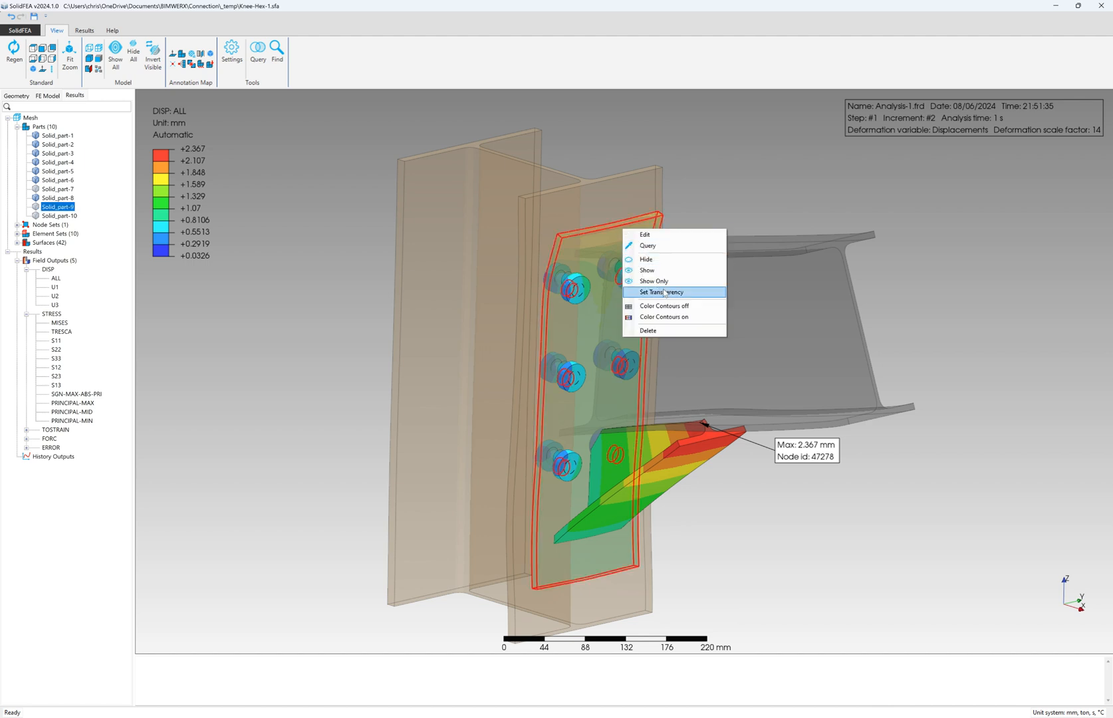
{"action": "left_click", "coordinate": [655, 289]}
{"action": "left_click", "coordinate": [333, 171]}
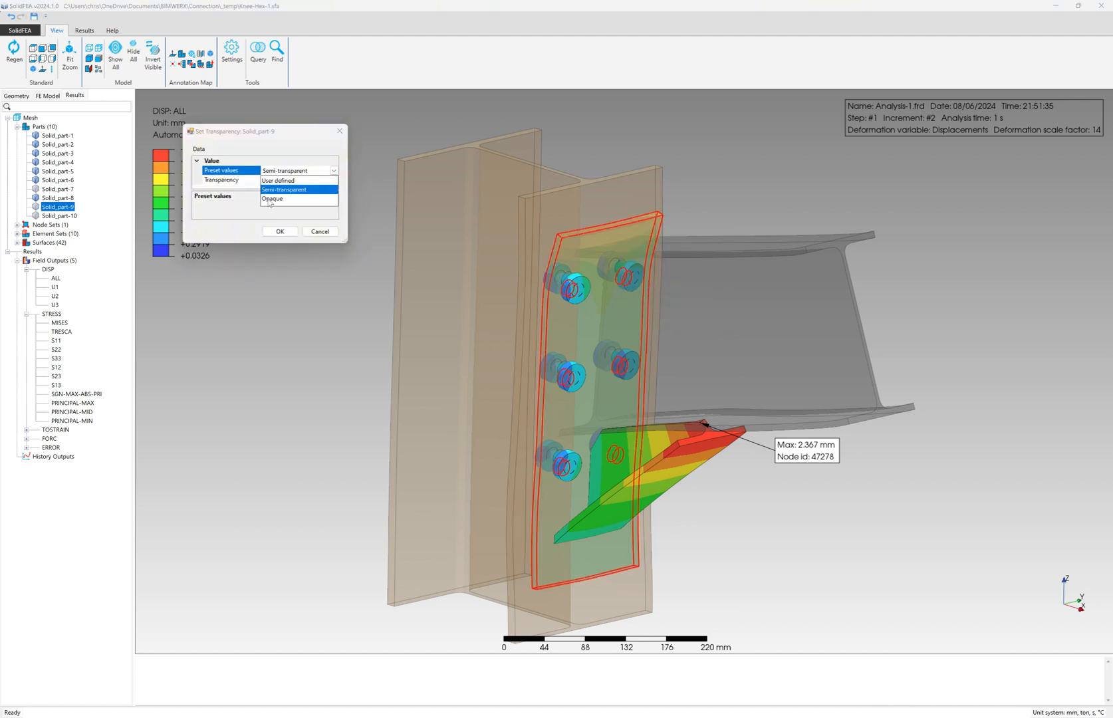
{"action": "left_click", "coordinate": [270, 199]}
{"action": "left_click", "coordinate": [279, 232]}
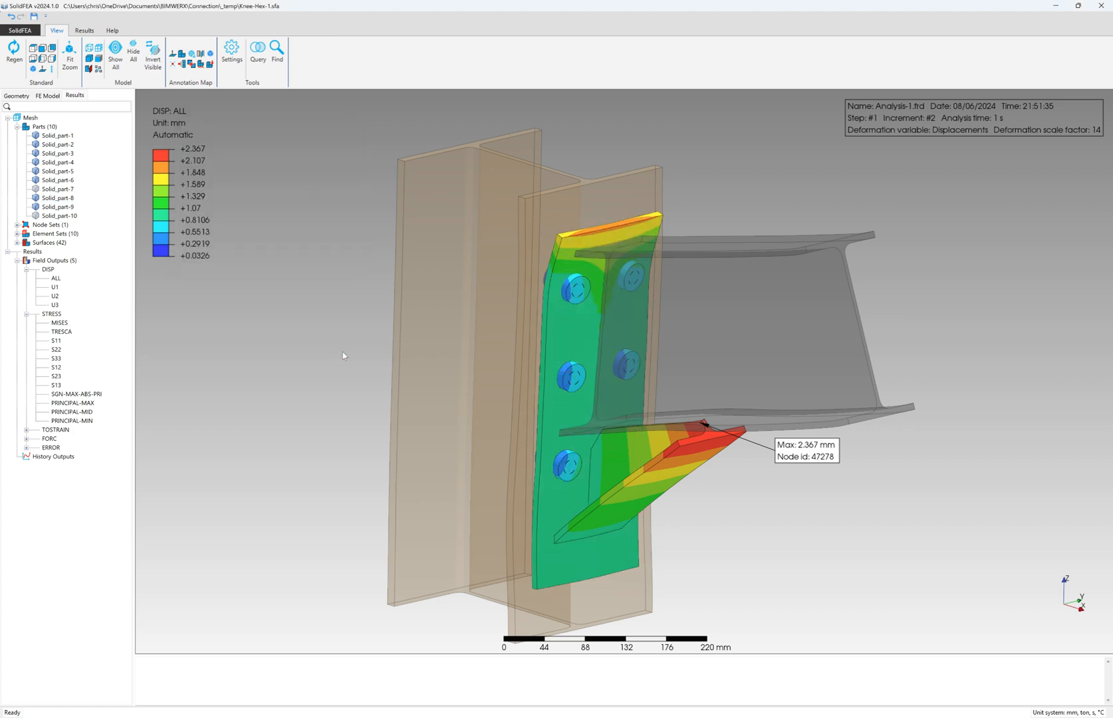
- Orbit to see the plate and bolts from above and display the von Mises stress contours
{"action": "middle_click_drag", "start_coordinate": [581, 397], "coordinate": [575, 350]}
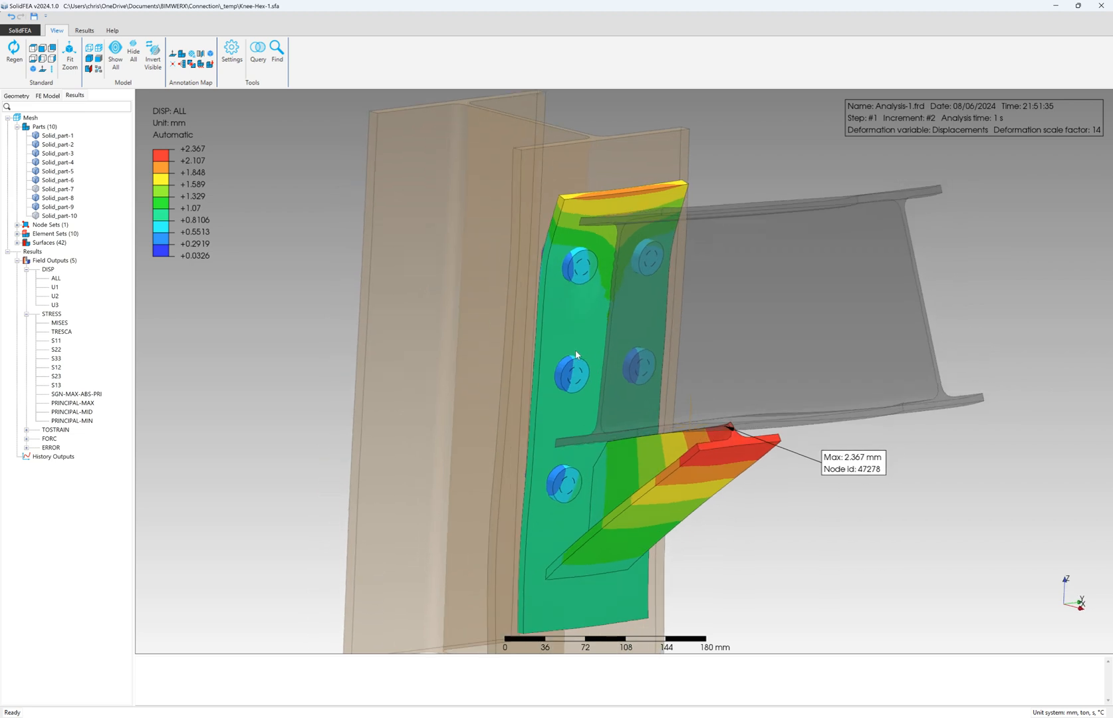
{"action": "scroll", "coordinate": [655, 399], "scroll_direction": "down", "scroll_amount": 2}
{"action": "middle_click_drag", "start_coordinate": [637, 314], "coordinate": [635, 323]}
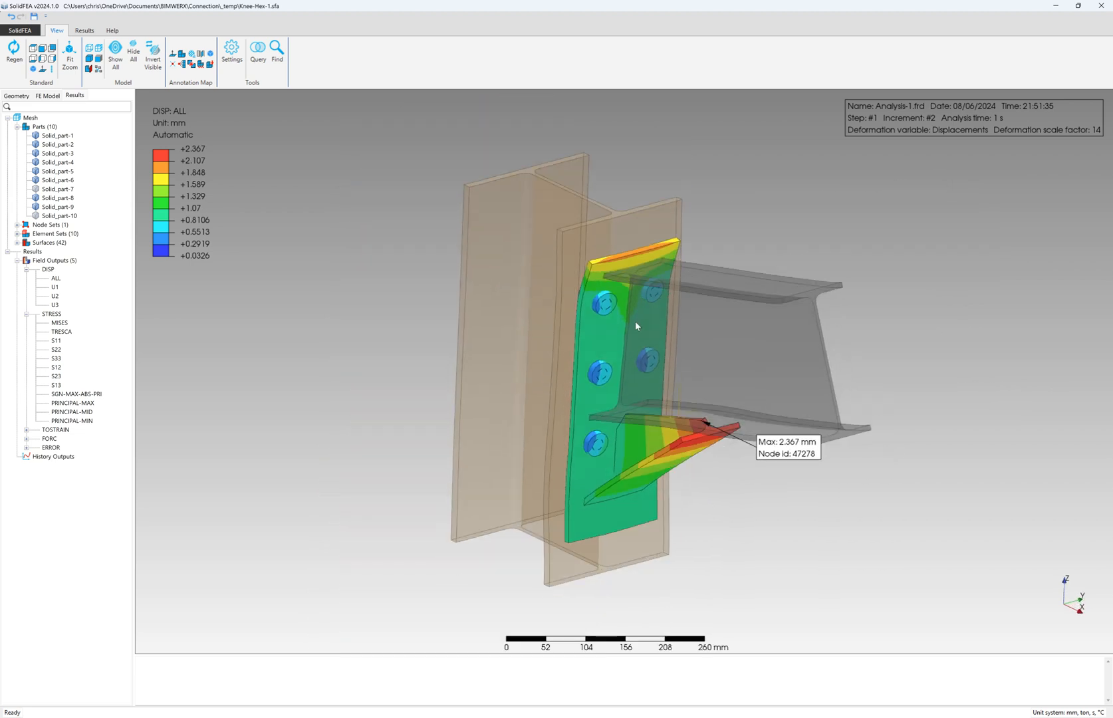
{"action": "left_click", "coordinate": [59, 323]}
- Reposition the max label, view Tresca stress, return to total displacement, and start the animation
{"action": "left_click_drag", "start_coordinate": [792, 458], "coordinate": [765, 486]}
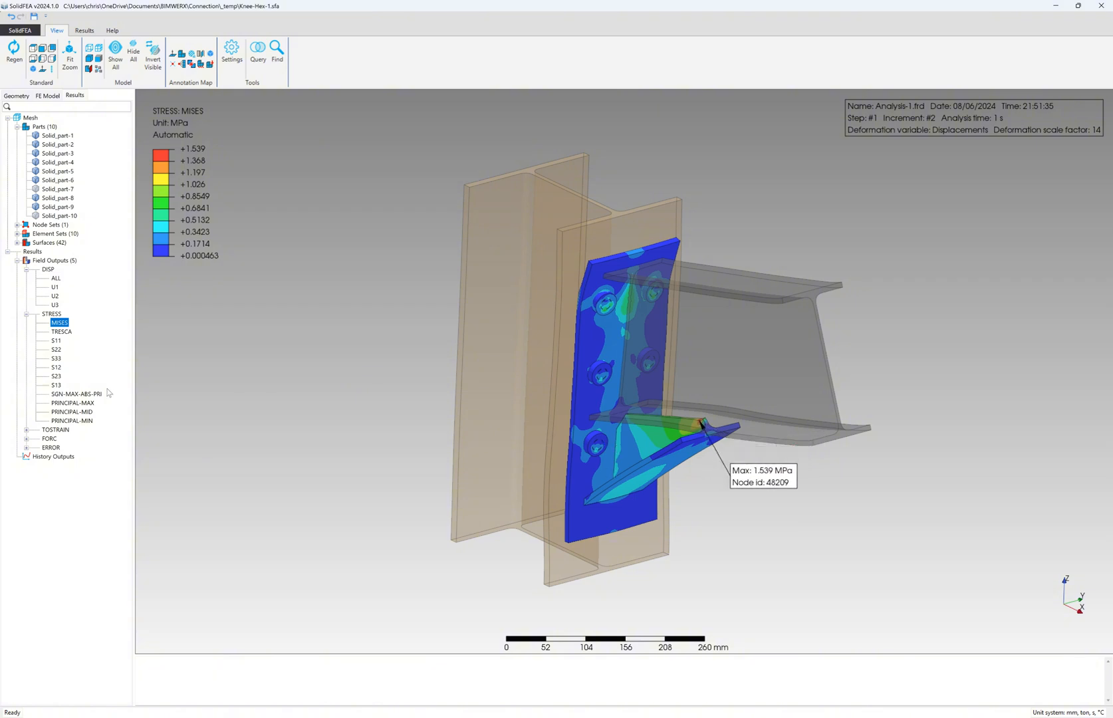
{"action": "left_click", "coordinate": [62, 332]}
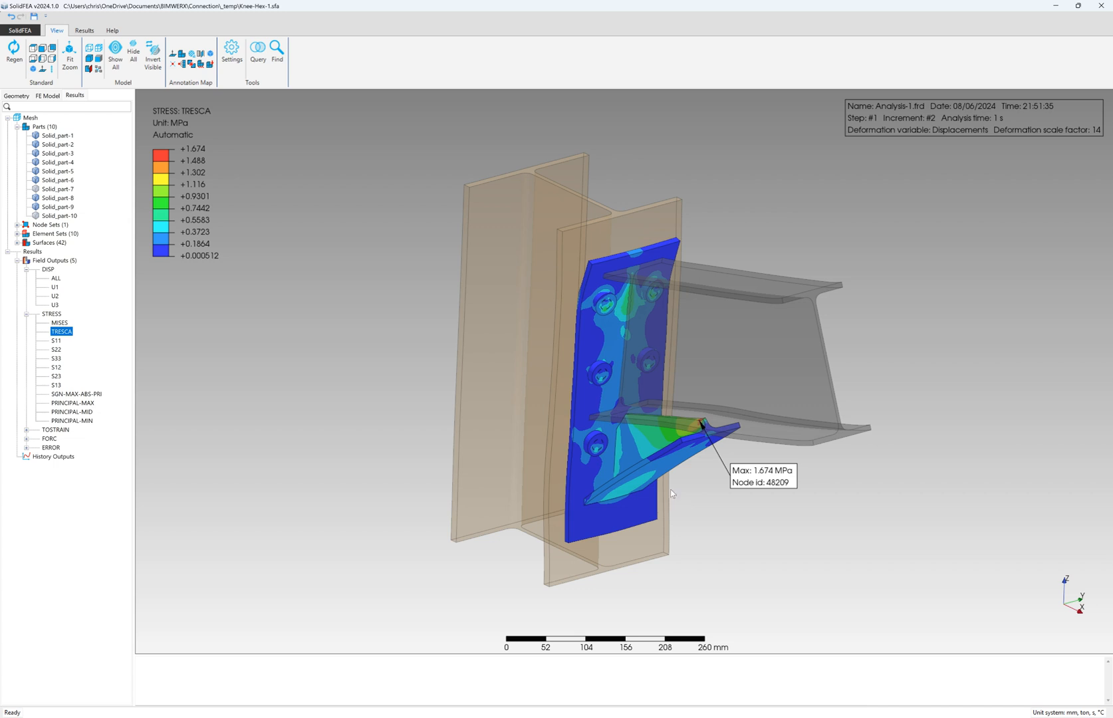
{"action": "left_click", "coordinate": [55, 278]}
{"action": "left_click", "coordinate": [85, 30]}
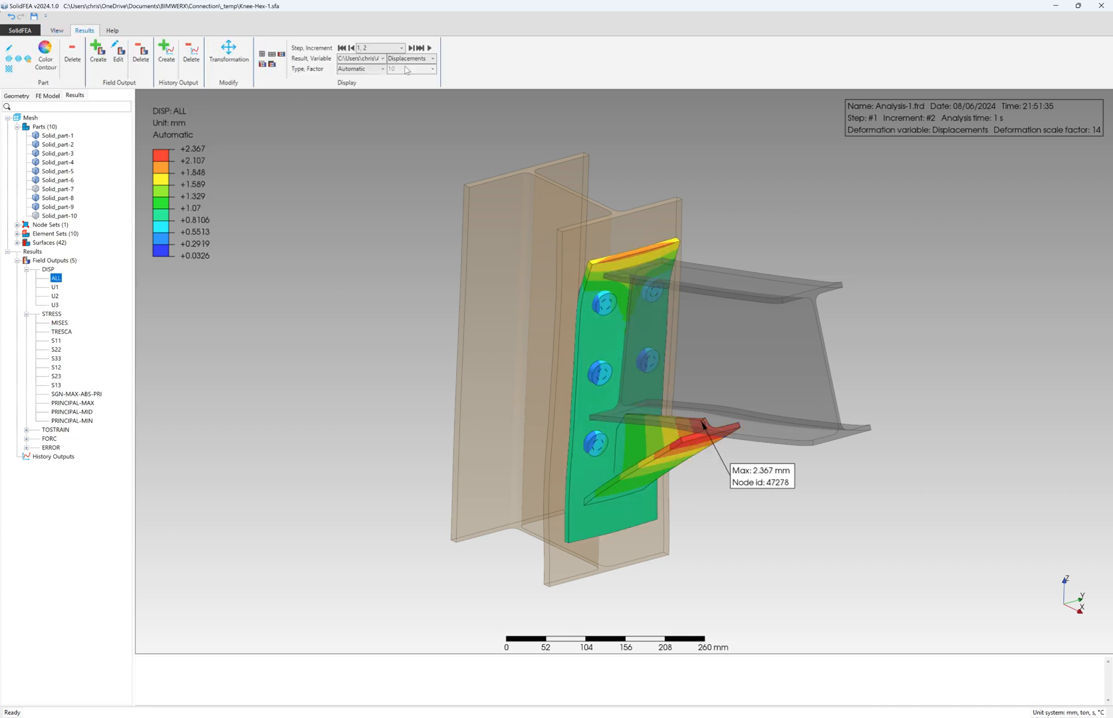
{"action": "left_click", "coordinate": [430, 48]}
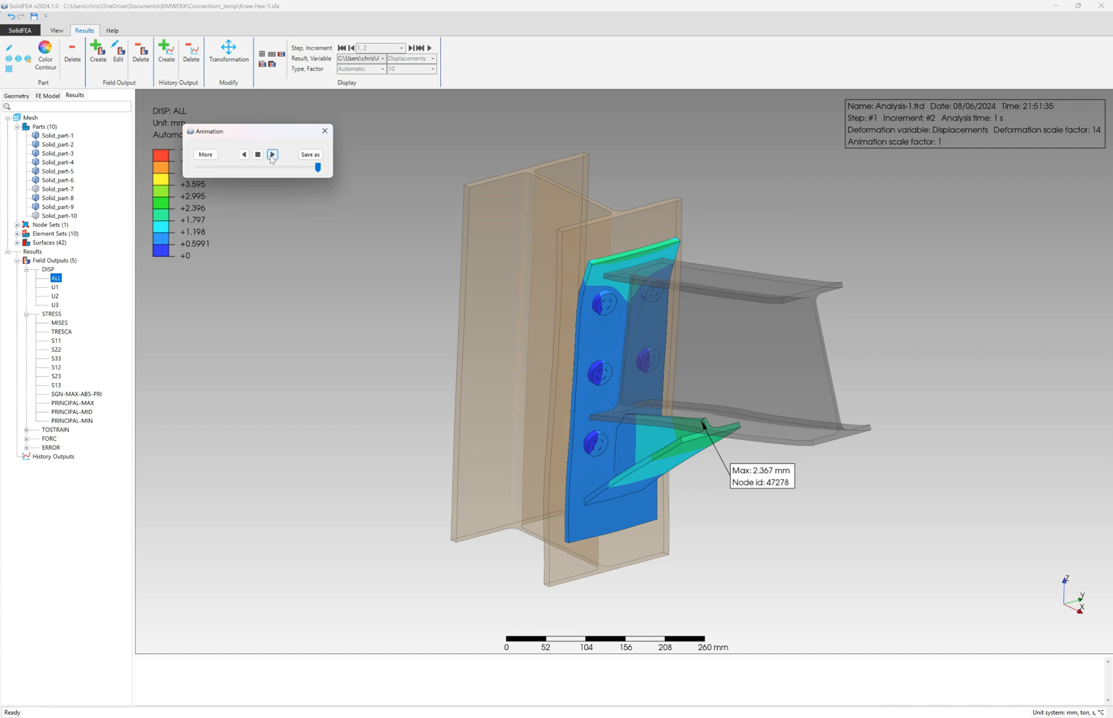
- Replay the deformation animation while orbiting to the end plate, then stop it and close the dialog
{"action": "left_click", "coordinate": [272, 154]}
{"action": "mouse_move", "coordinate": [552, 354]}
{"action": "middle_mouse_down"}
{"action": "mouse_move", "coordinate": [575, 330]}
{"action": "mouse_move", "coordinate": [540, 339]}
{"action": "mouse_move", "coordinate": [557, 330]}
{"action": "middle_mouse_up"}
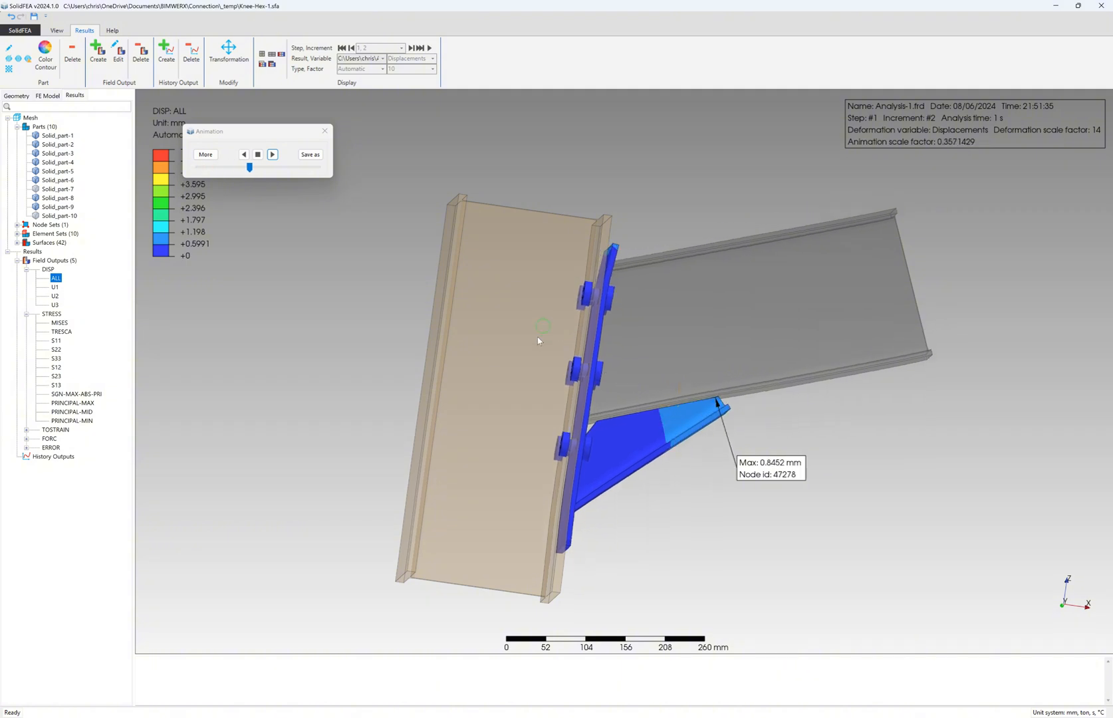
{"action": "scroll", "coordinate": [542, 319], "scroll_direction": "up", "scroll_amount": 3}
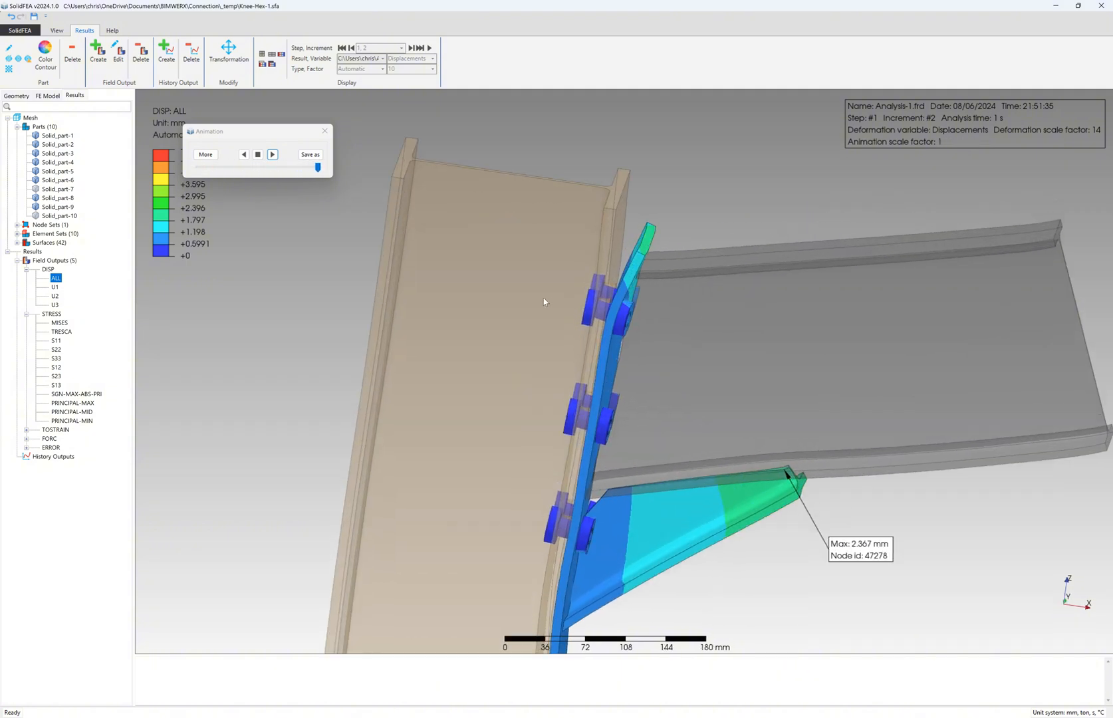
{"action": "middle_click_drag", "start_coordinate": [525, 289], "coordinate": [510, 313]}
{"action": "scroll", "coordinate": [524, 304], "scroll_direction": "down", "scroll_amount": 1}
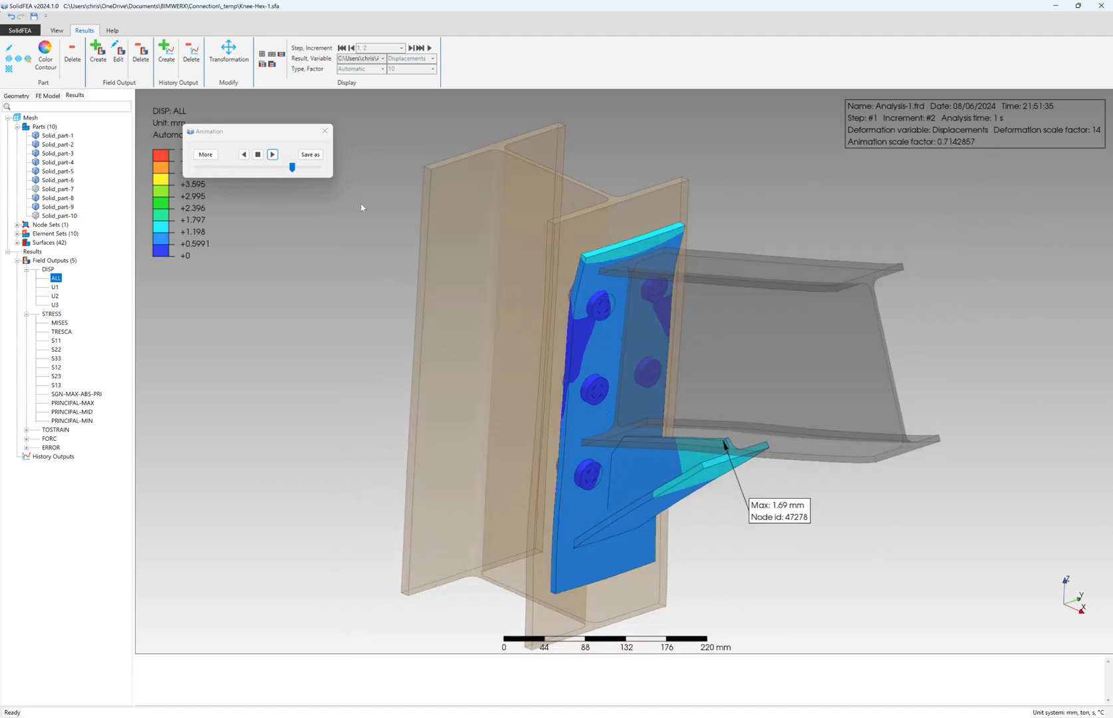
{"action": "left_click", "coordinate": [258, 155]}
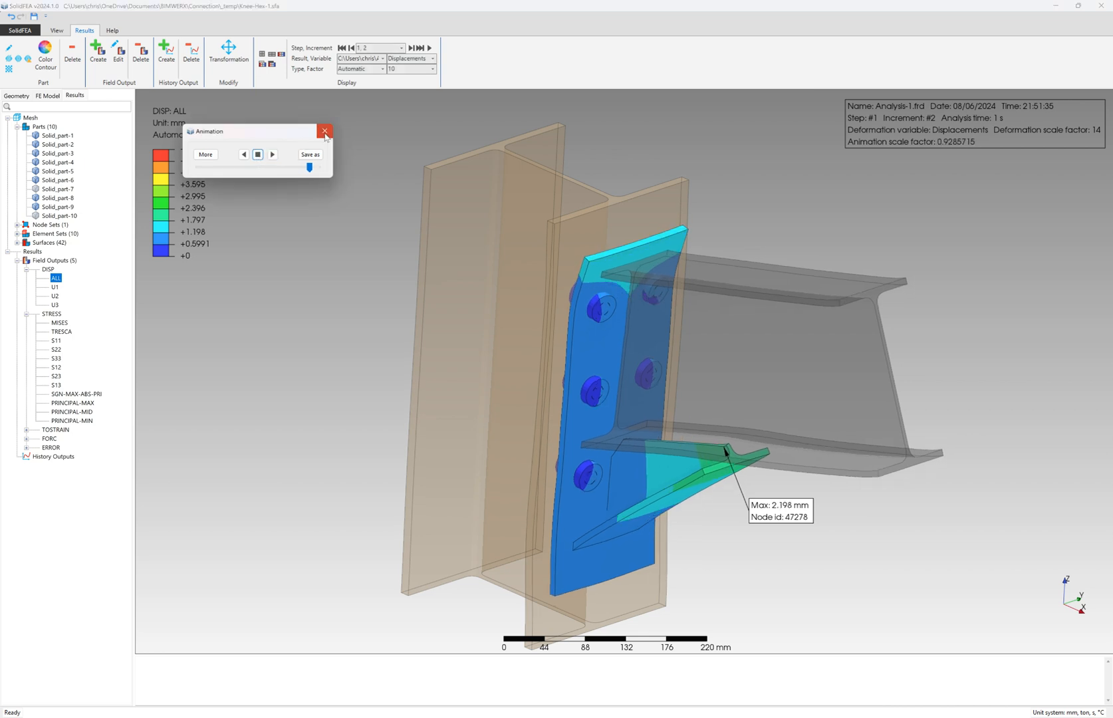
{"action": "left_click", "coordinate": [325, 132]}
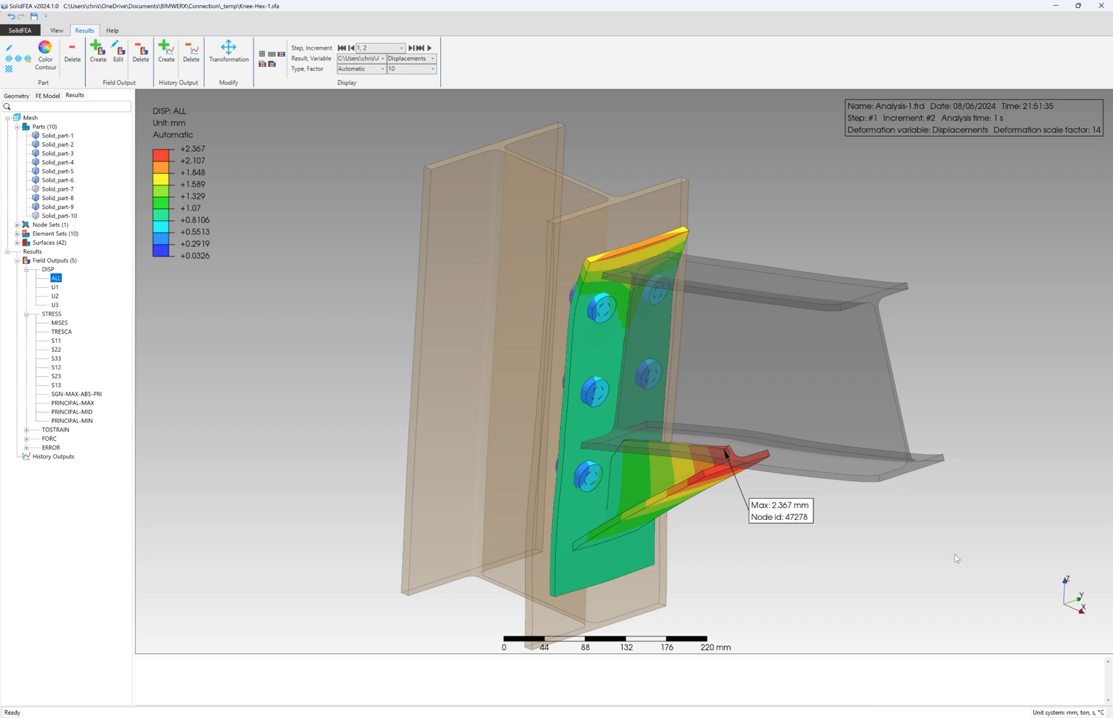